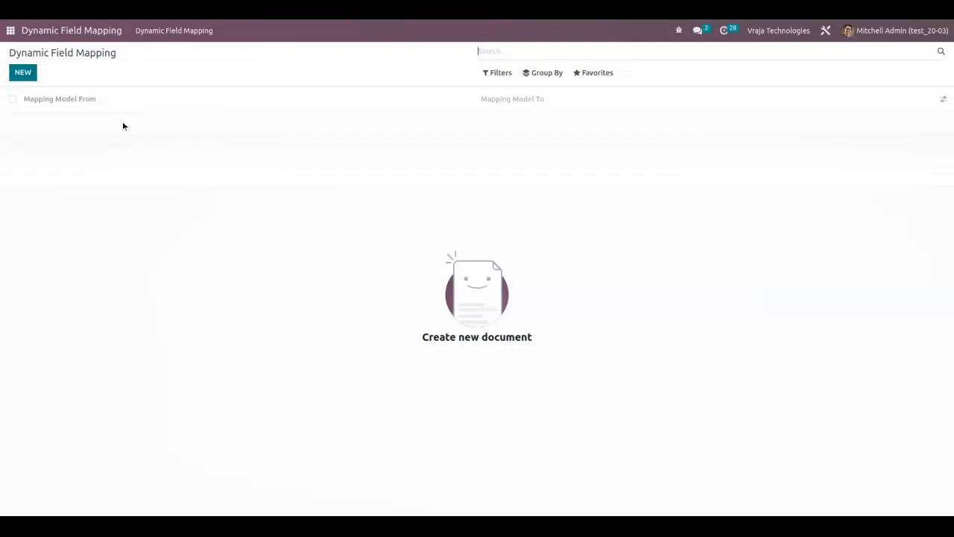
Open the administrator's user record from the users list in Settings.
left_click(11, 31)
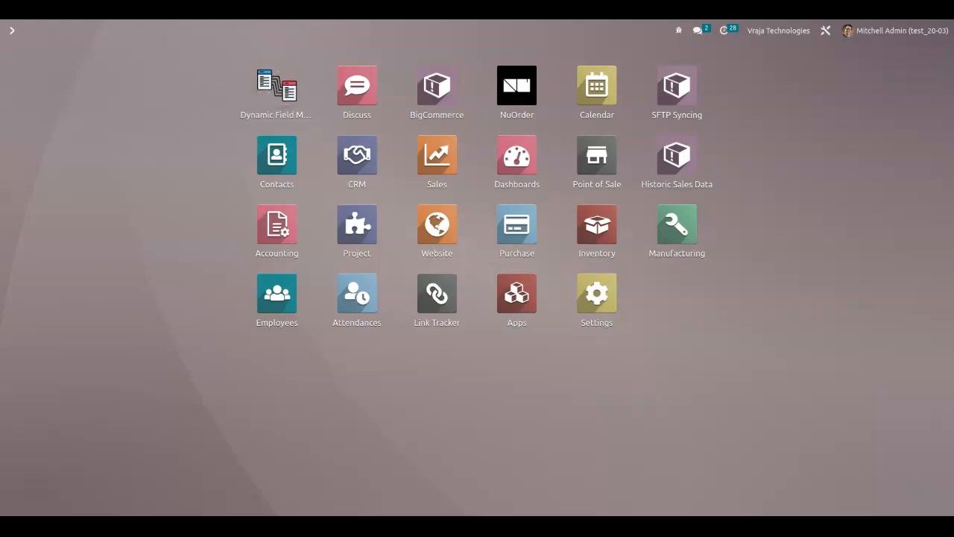
type("user")
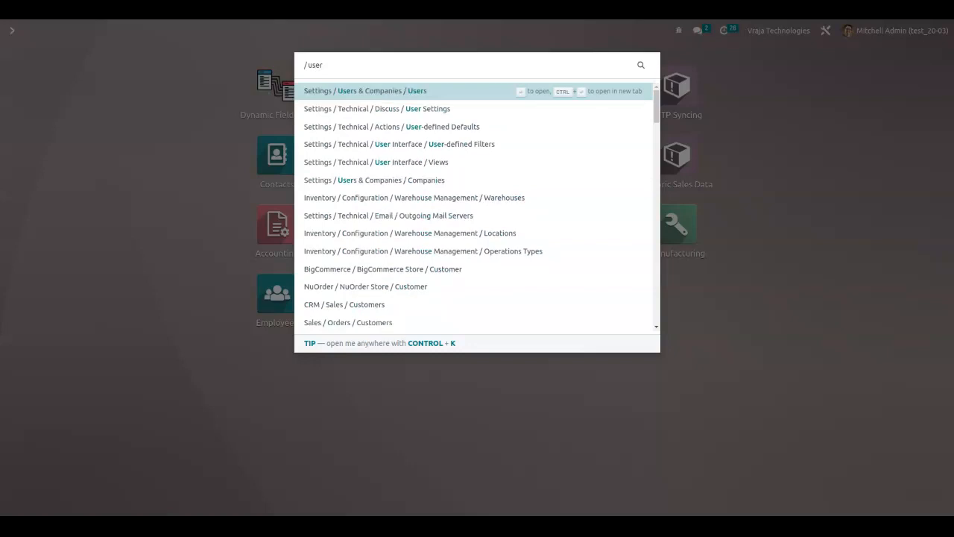
key("Escape")
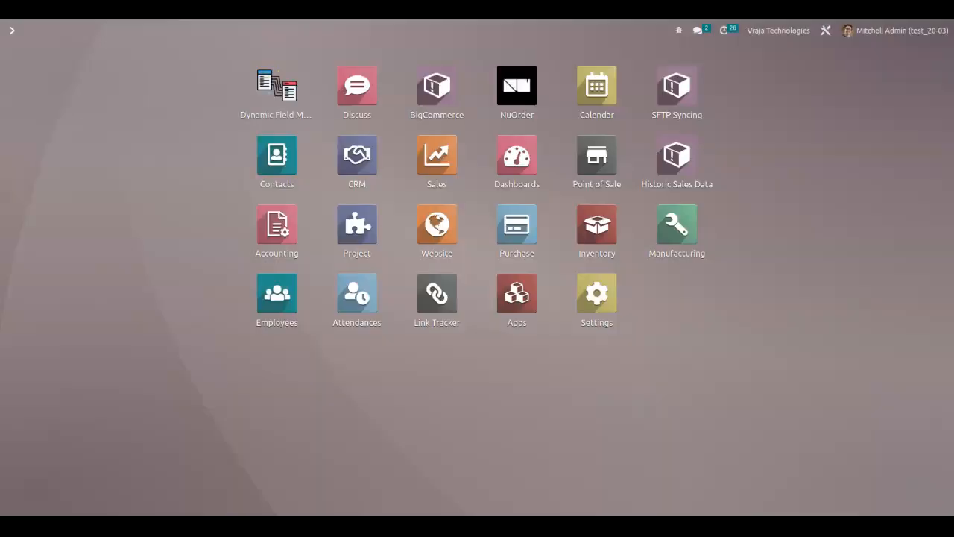
left_click(594, 295)
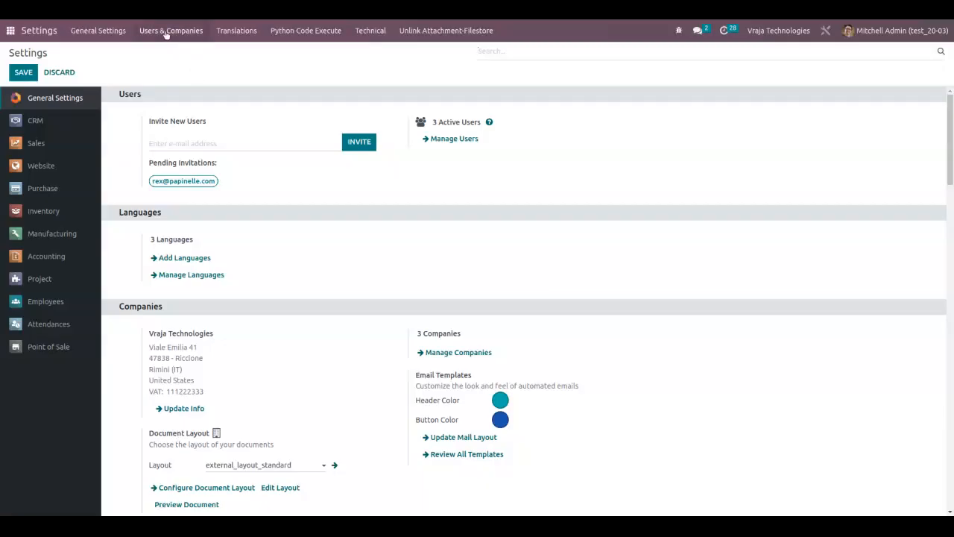
left_click(166, 33)
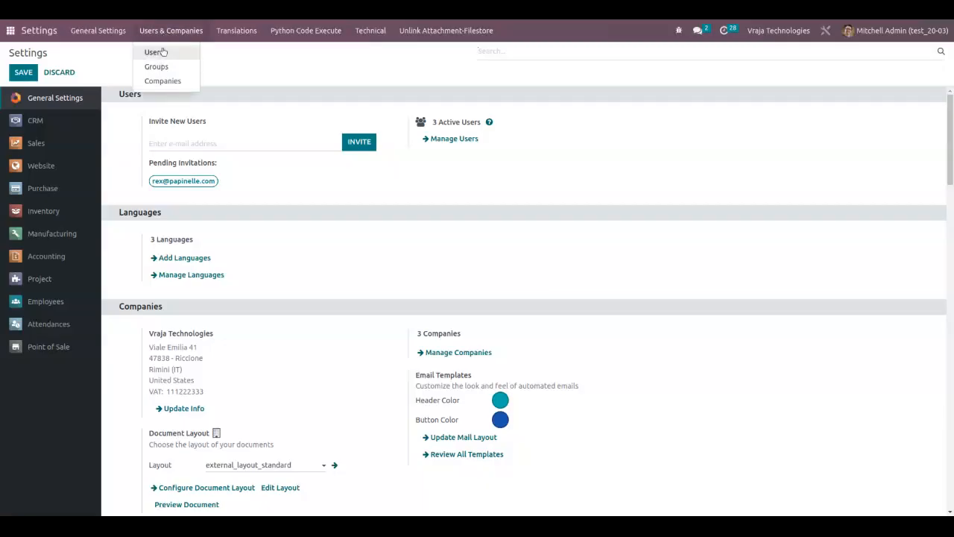
left_click(159, 51)
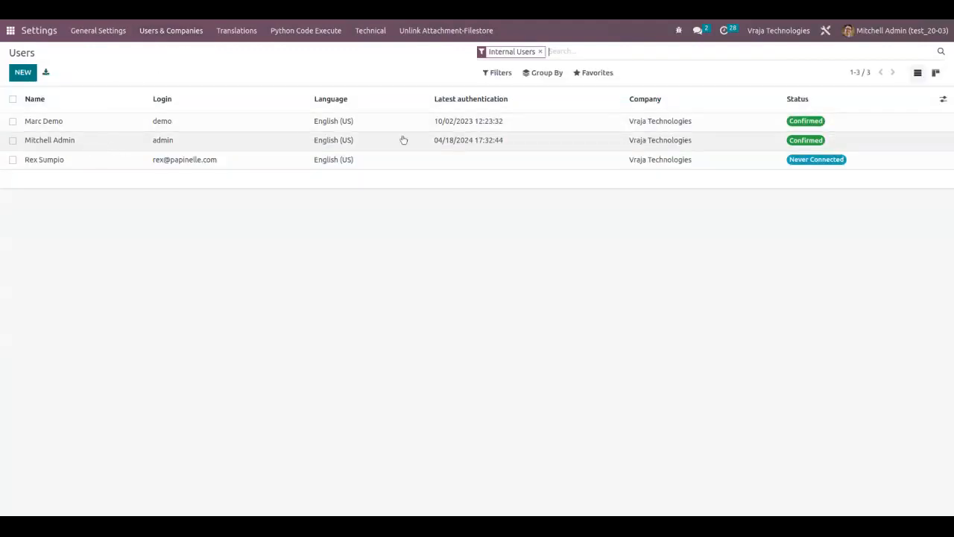
left_click(92, 144)
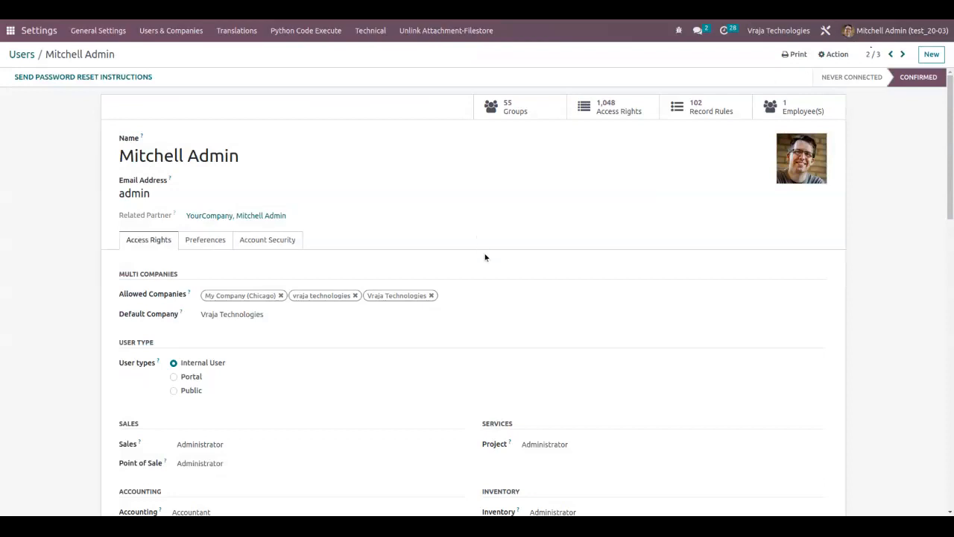
Disable the Dynamic Field Mapping technical access right for the administrator and save the user record.
key("ctrl+f")
type("dynamic")
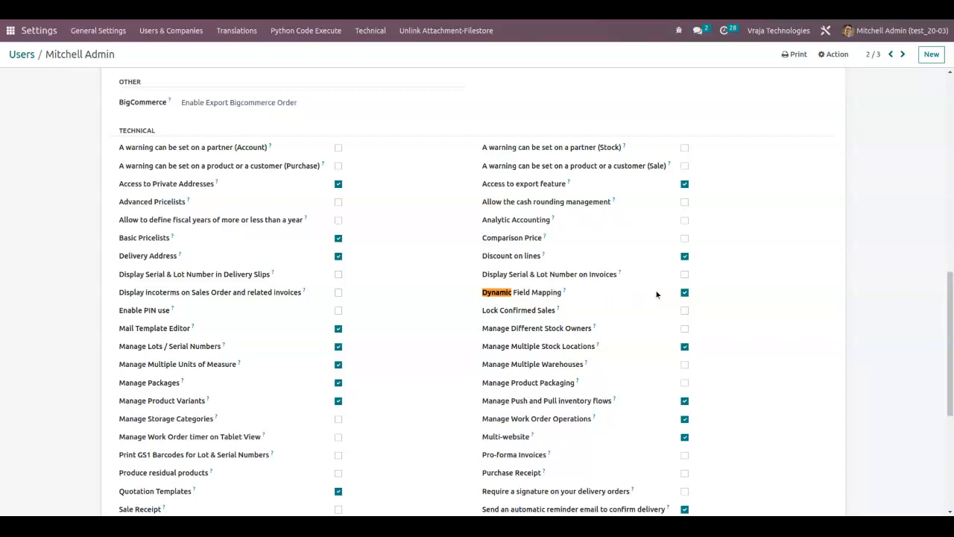
left_click(684, 293)
left_click(126, 54)
Search the home screen's apps for "dynamic" to check access to Dynamic Field Mapping.
left_click(8, 31)
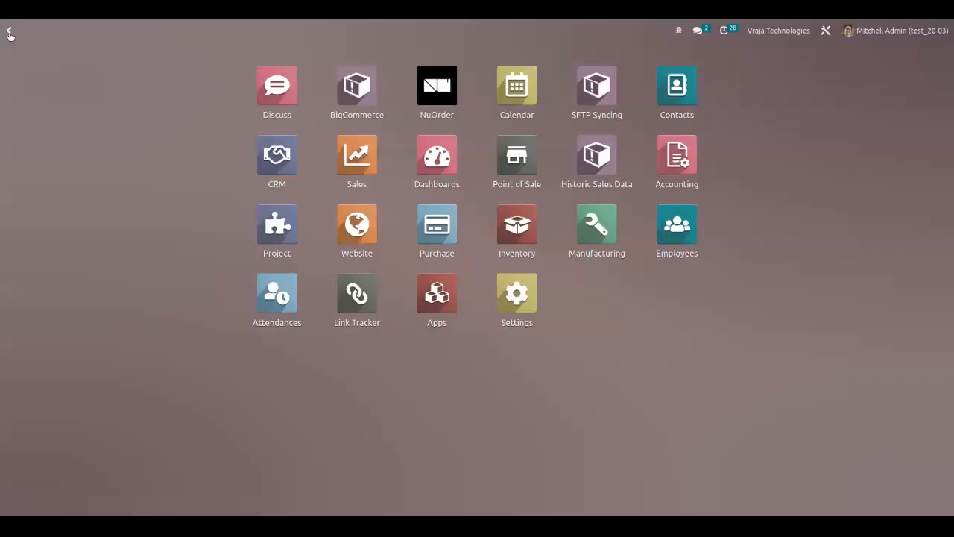
type("d")
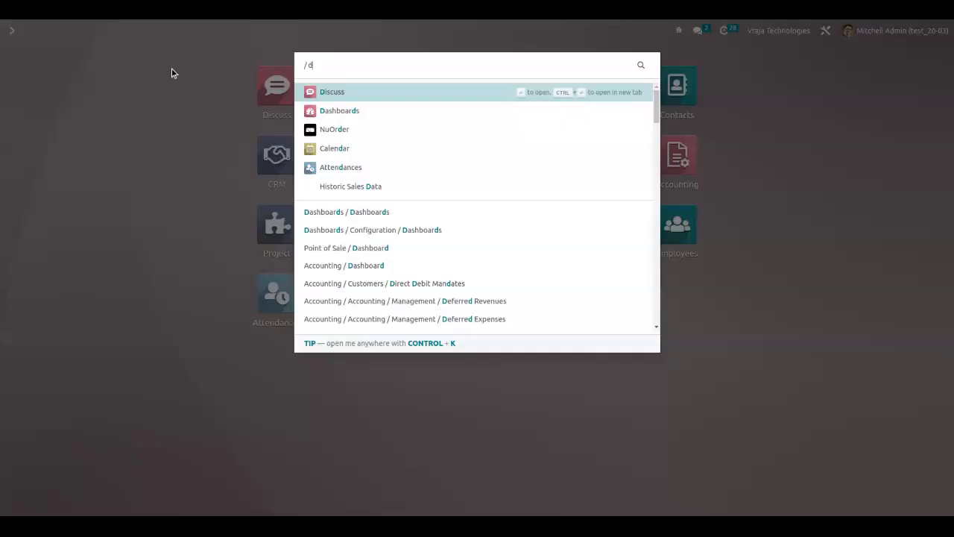
type("ynamic")
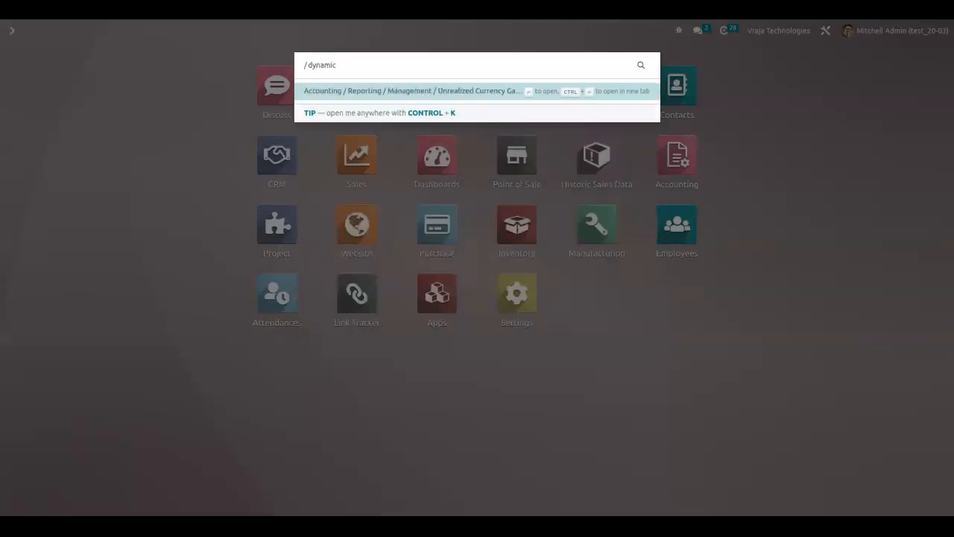
left_click(172, 89)
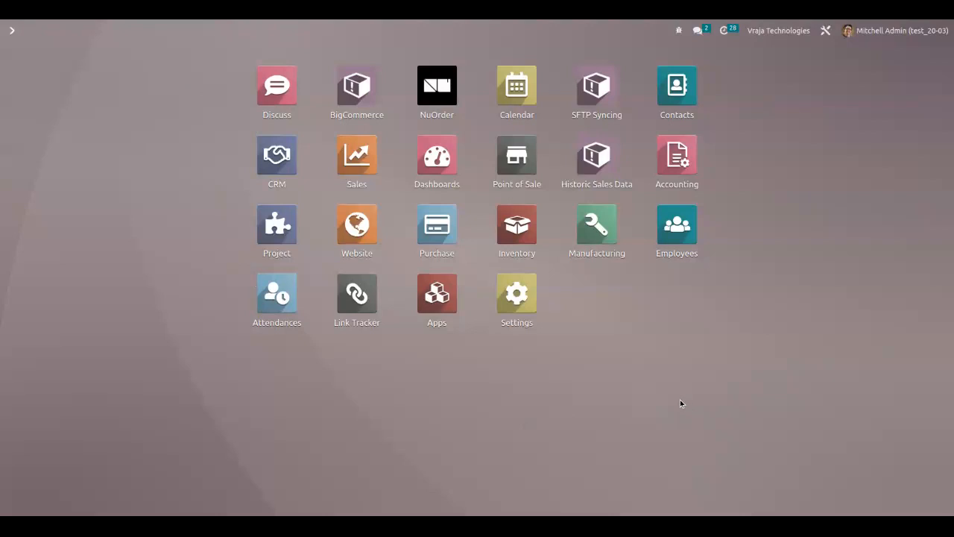
Reopen the administrator's user record in Settings, enable the Dynamic Field Mapping technical access right and save.
left_click(518, 295)
left_click(170, 31)
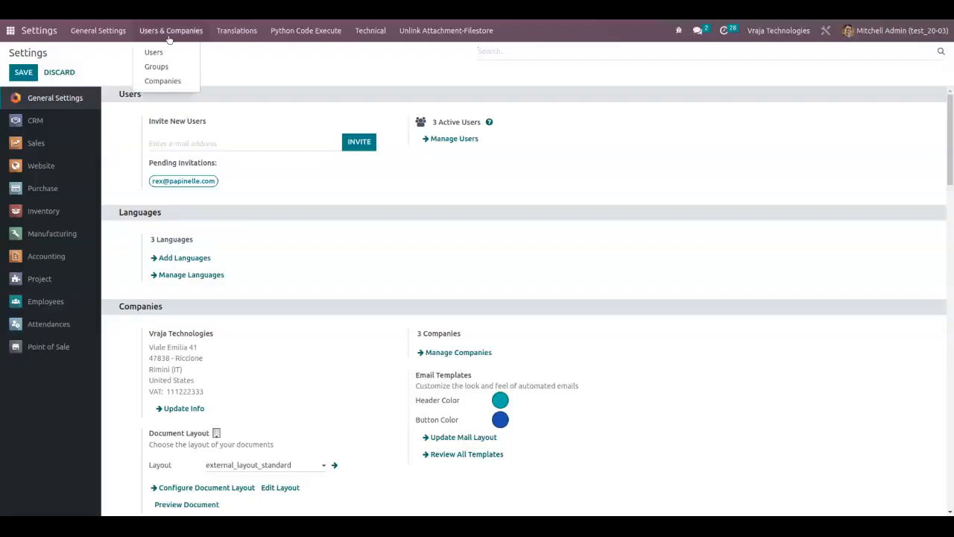
left_click(161, 50)
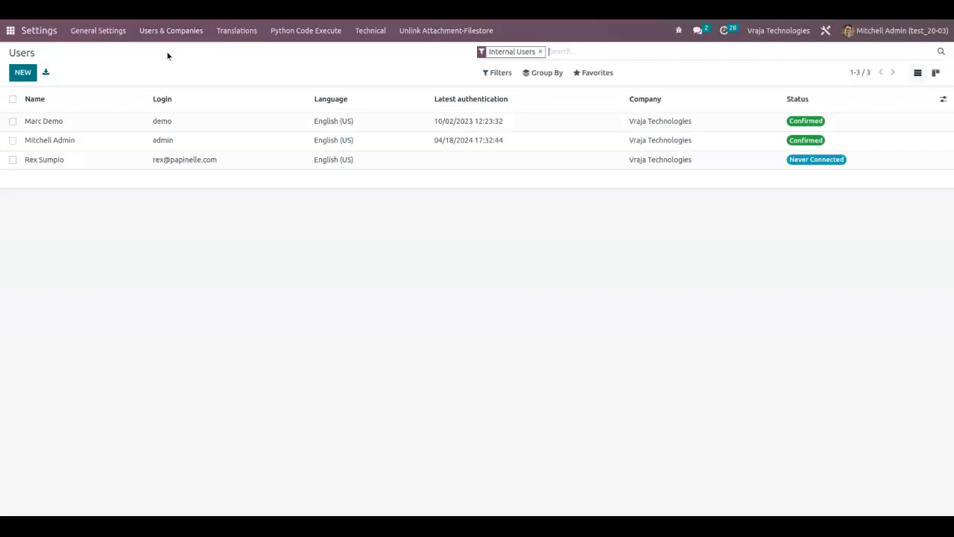
left_click(104, 140)
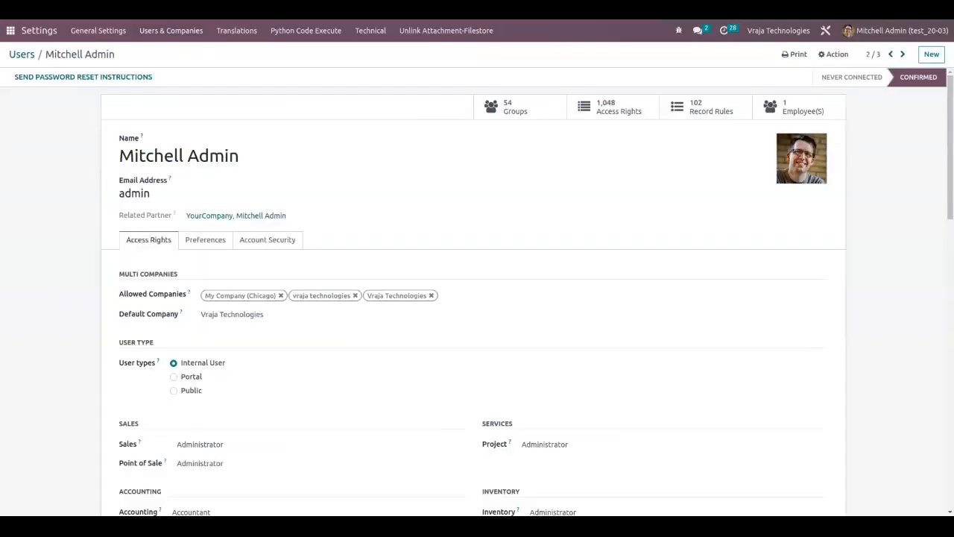
key("ctrl+f")
type("dynamic")
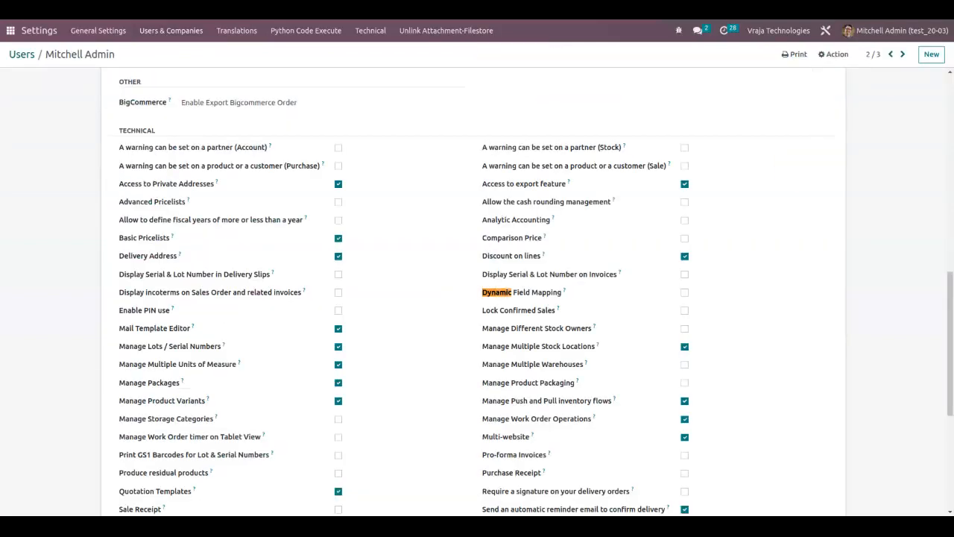
left_click(684, 293)
left_click(128, 56)
Start a new Dynamic Field Mapping record with Sale Order as the source model and Transfer as the target model.
left_click(10, 32)
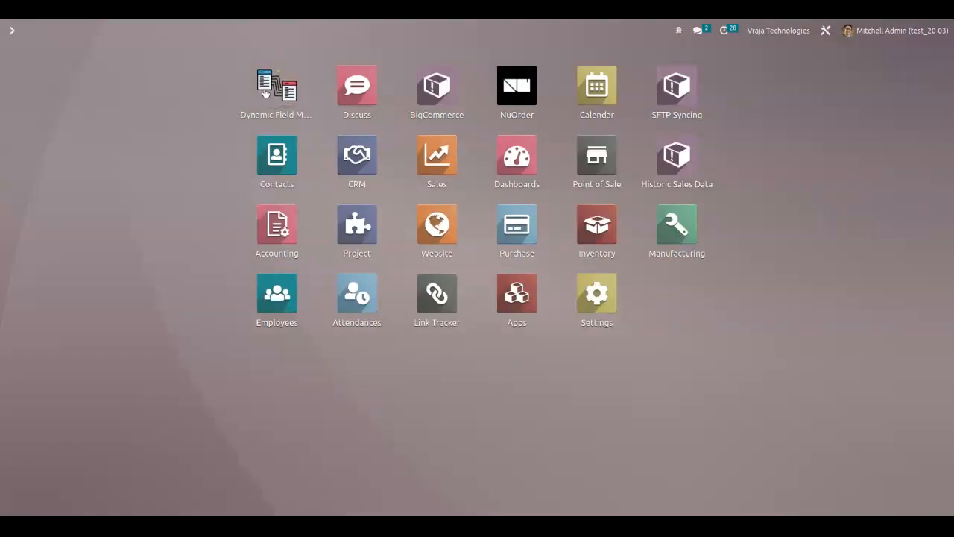
left_click(274, 87)
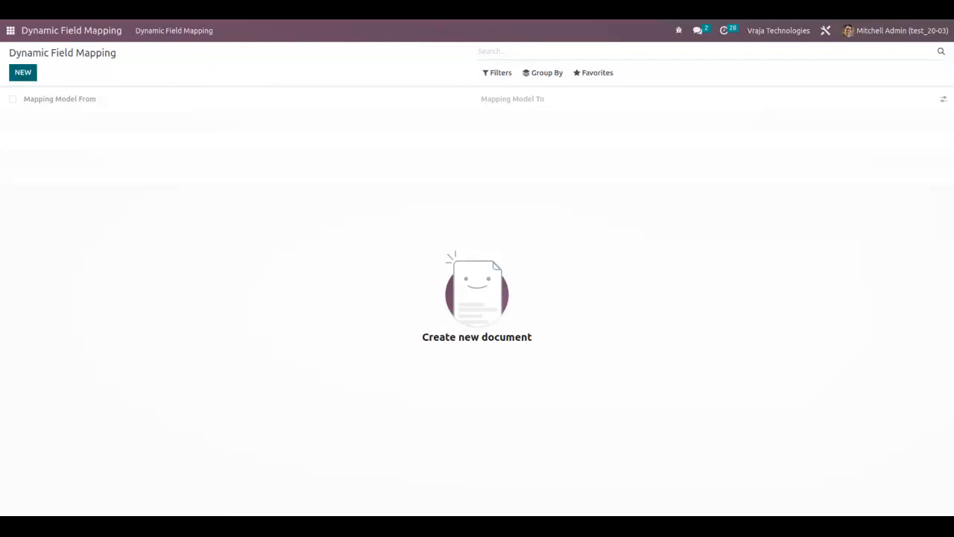
left_click(22, 73)
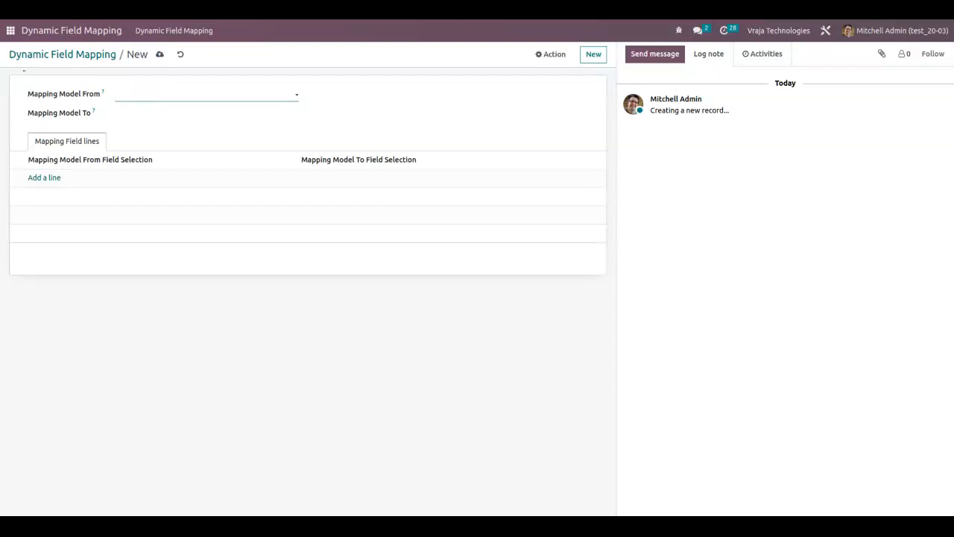
left_click(156, 118)
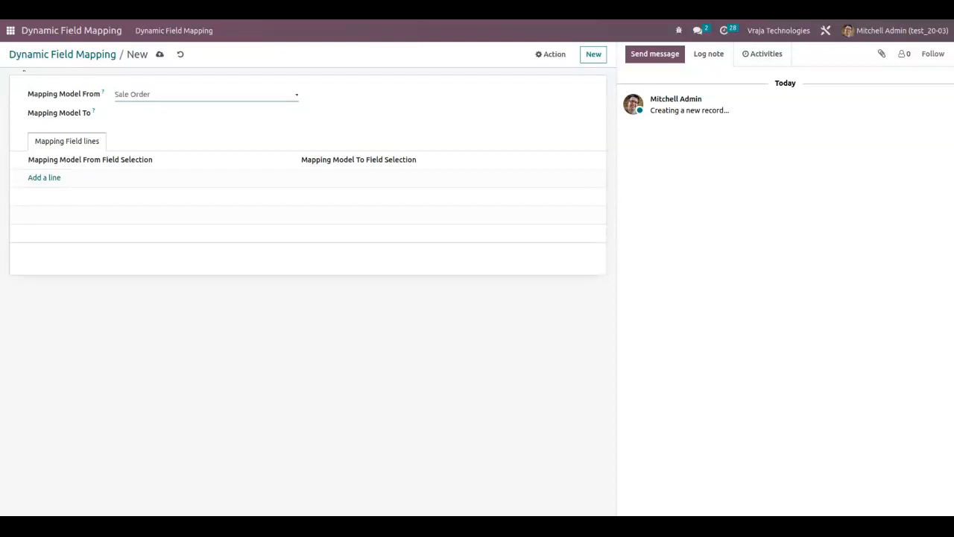
left_click(157, 117)
left_click(157, 117)
left_click(157, 117)
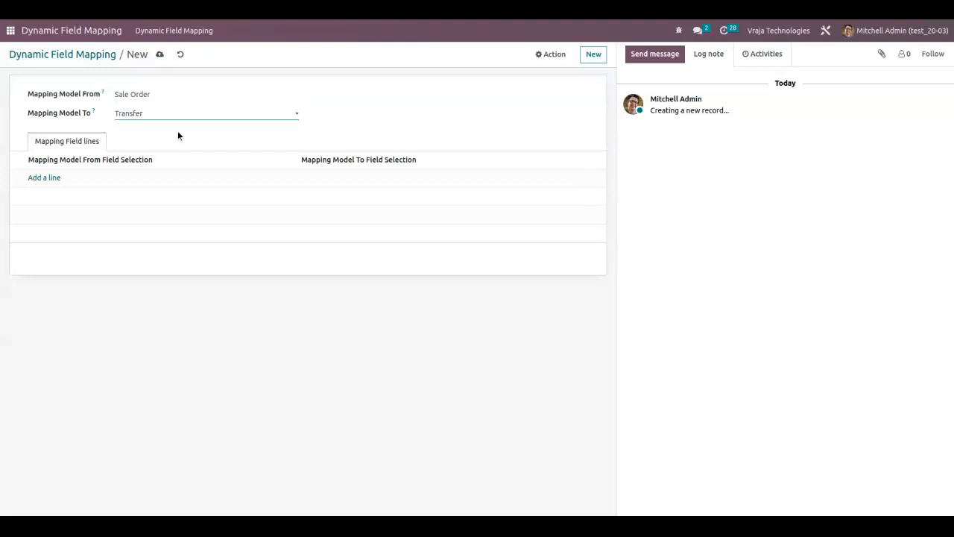
left_click(384, 121)
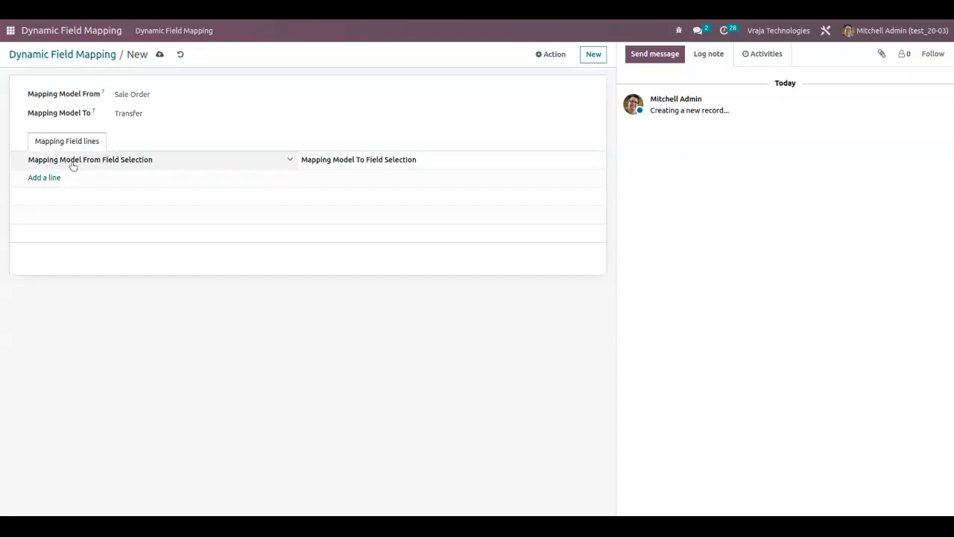
Add a mapping line from Analytic Account SO (sale.order) to Analytic Account SP (stock.picking).
mouse_move(97, 169)
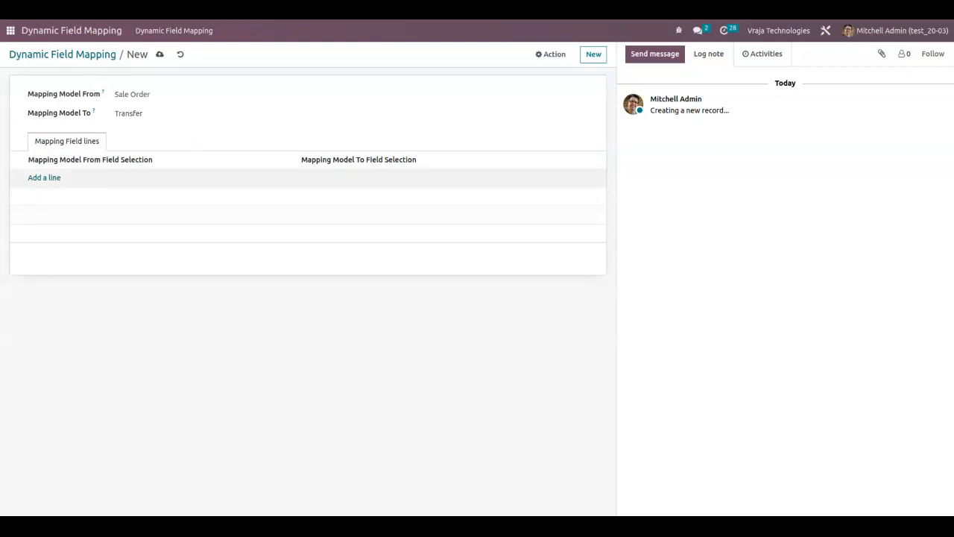
left_click(53, 177)
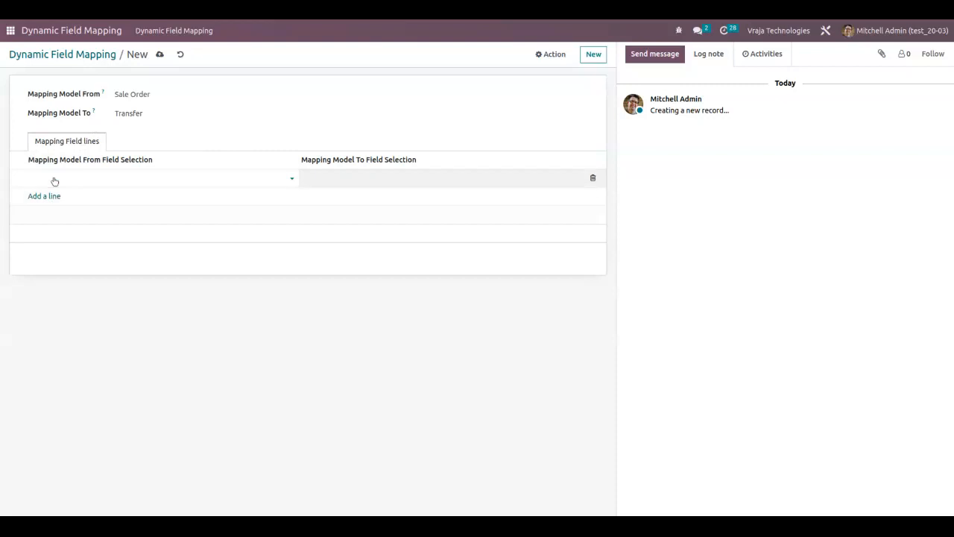
type("Ana")
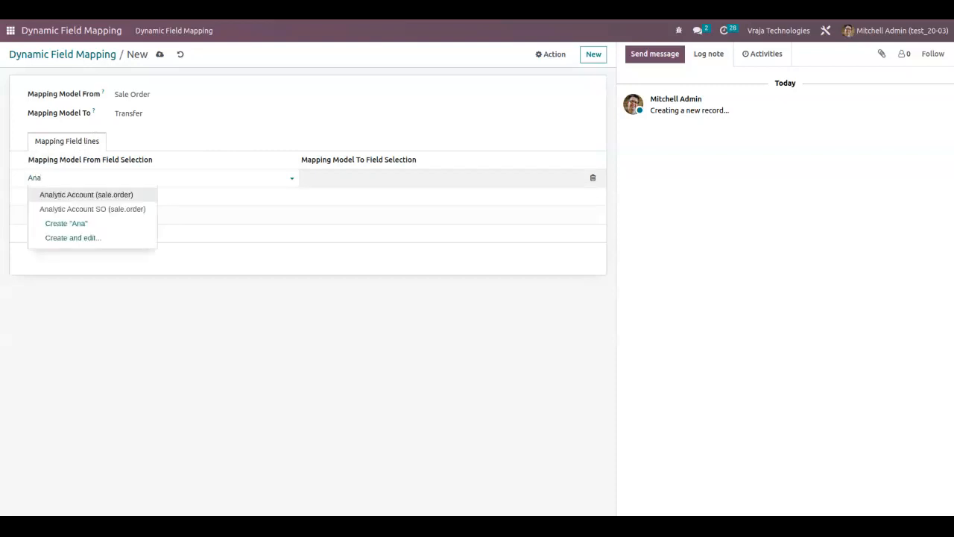
key("Down")
key("Return")
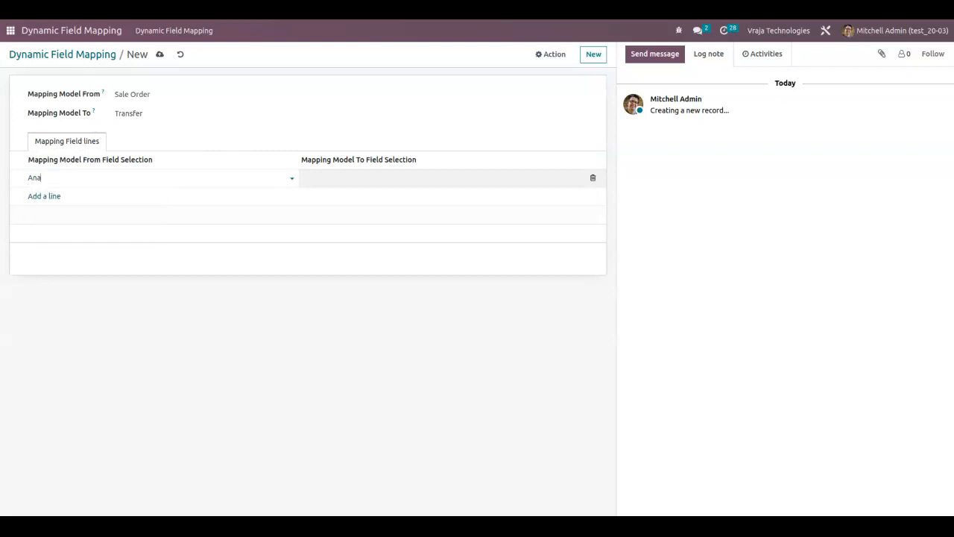
left_click(365, 175)
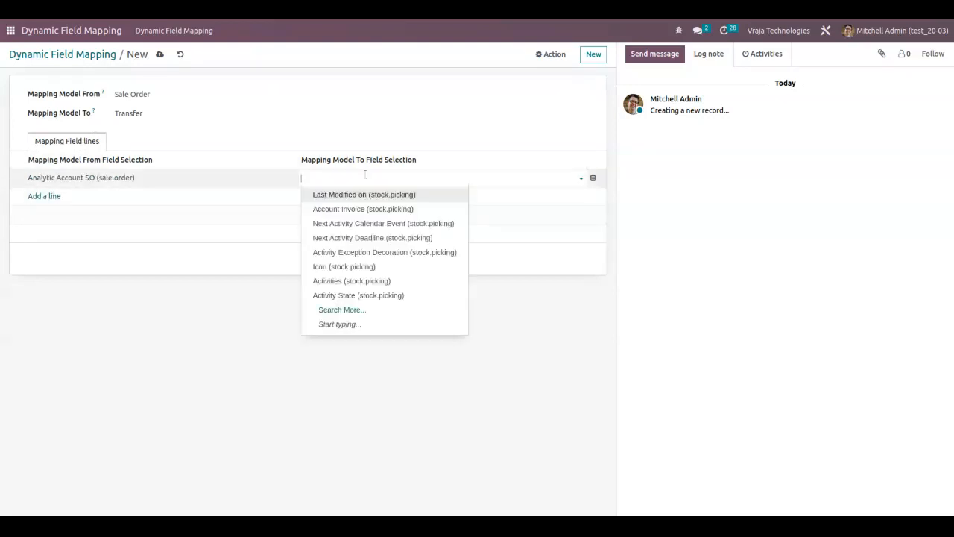
type("Ana")
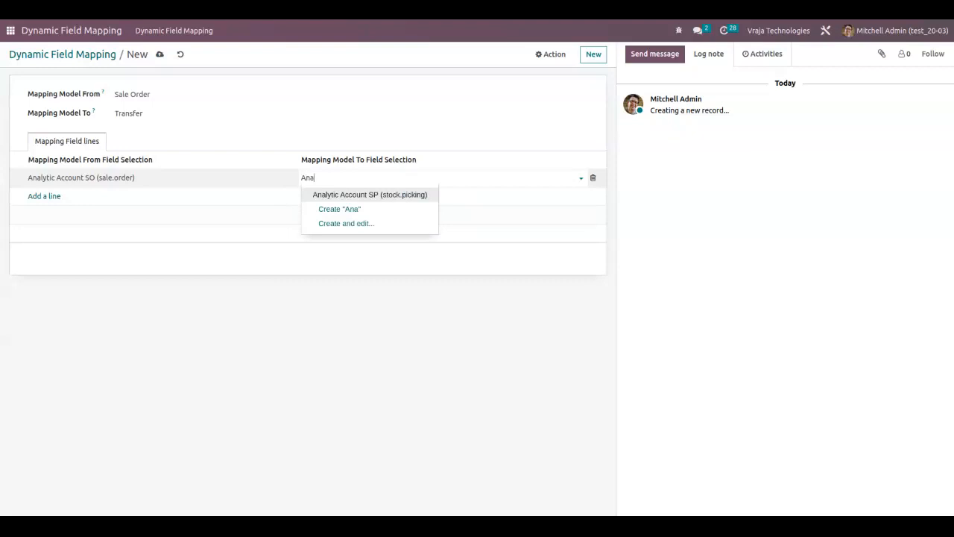
key("Return")
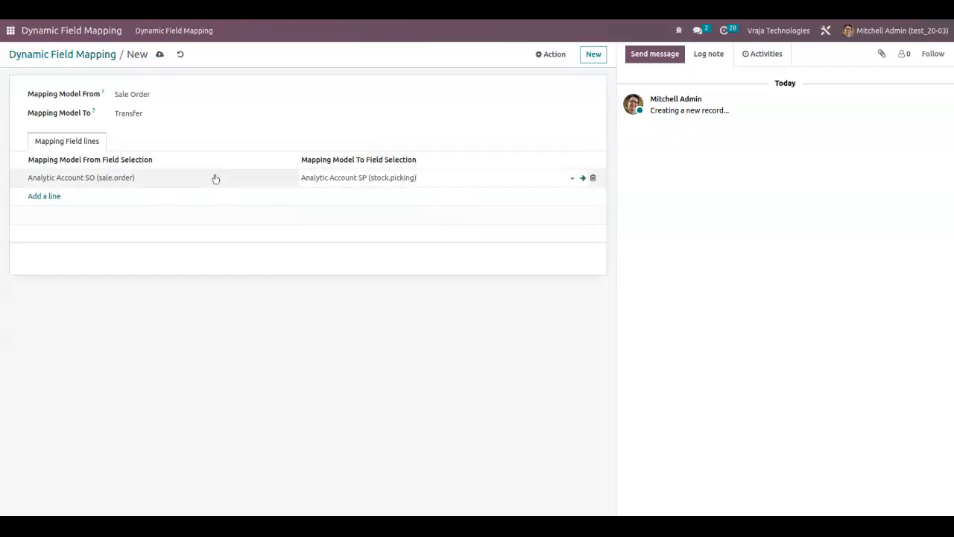
Add a second mapping line from Test1 (sale.order) to Test1 (stock.picking) and save the mapping record.
left_click(49, 196)
type("Test1")
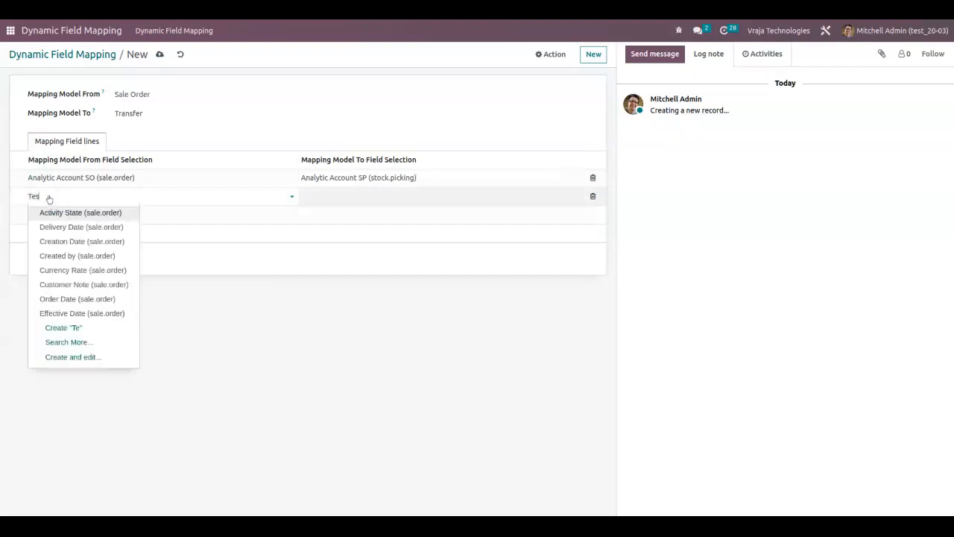
left_click(86, 215)
left_click(339, 196)
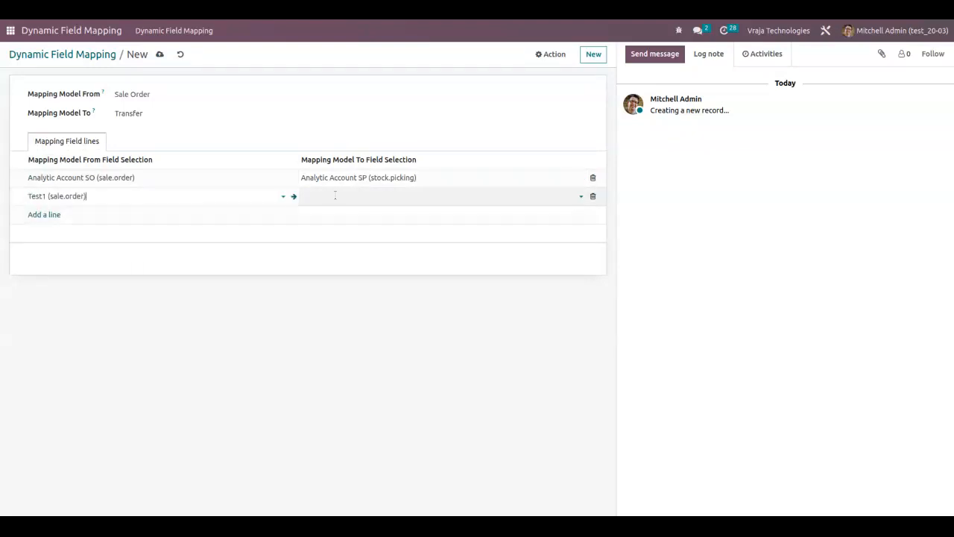
type("Test")
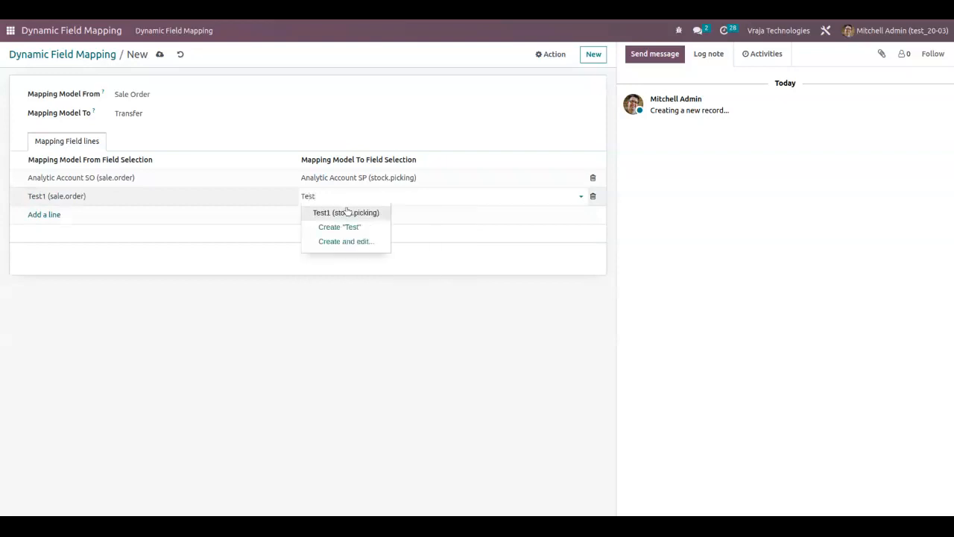
left_click(346, 212)
left_click(296, 354)
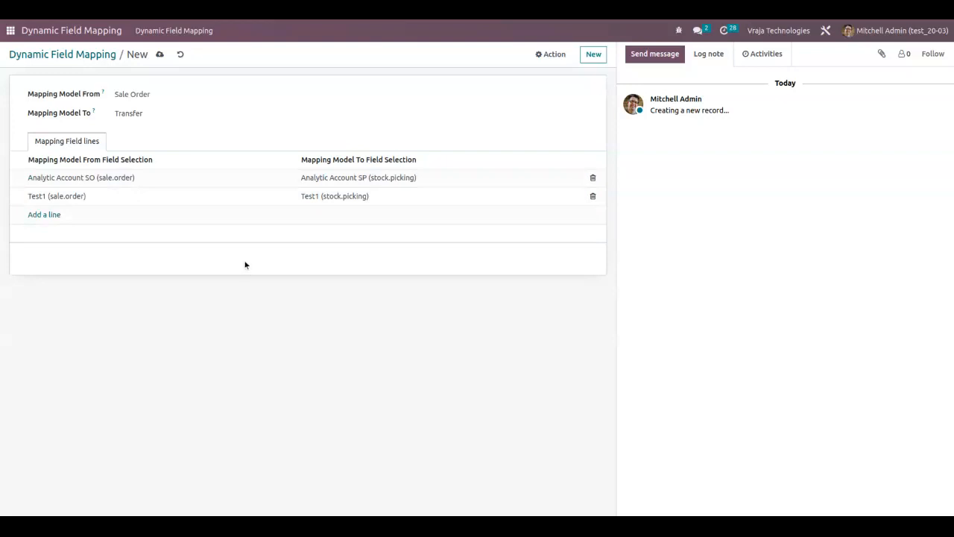
left_click(160, 56)
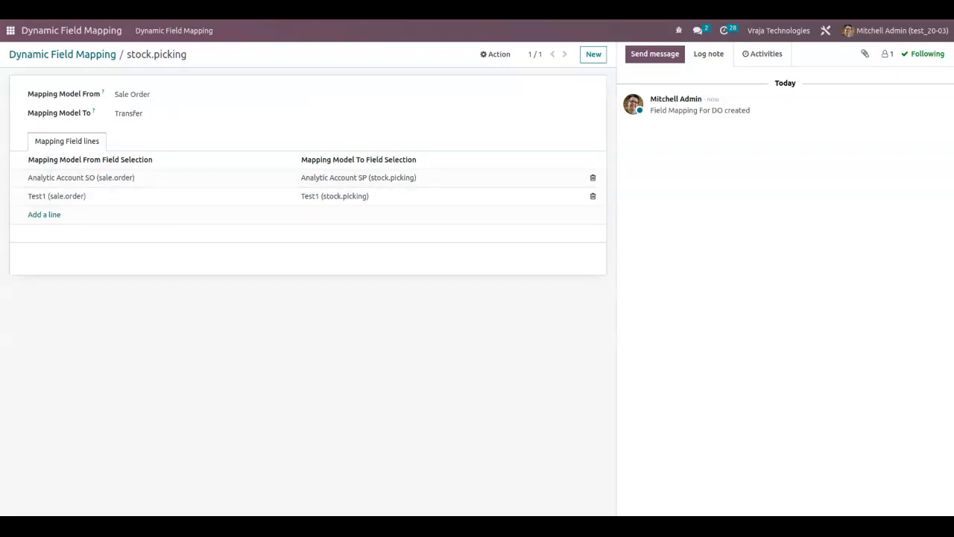
Switch to Sales and start a new quotation for the customer Gemini Furniture.
left_click(10, 31)
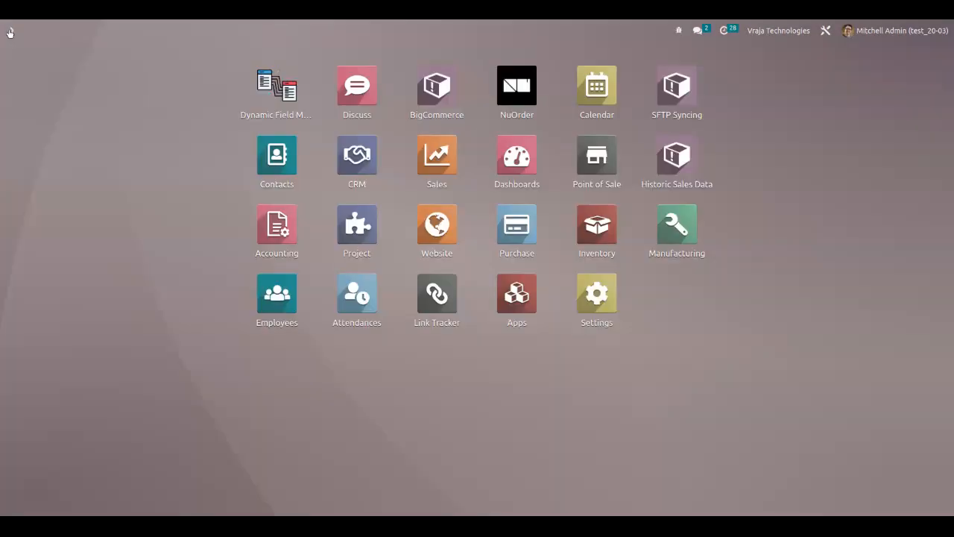
left_click(447, 155)
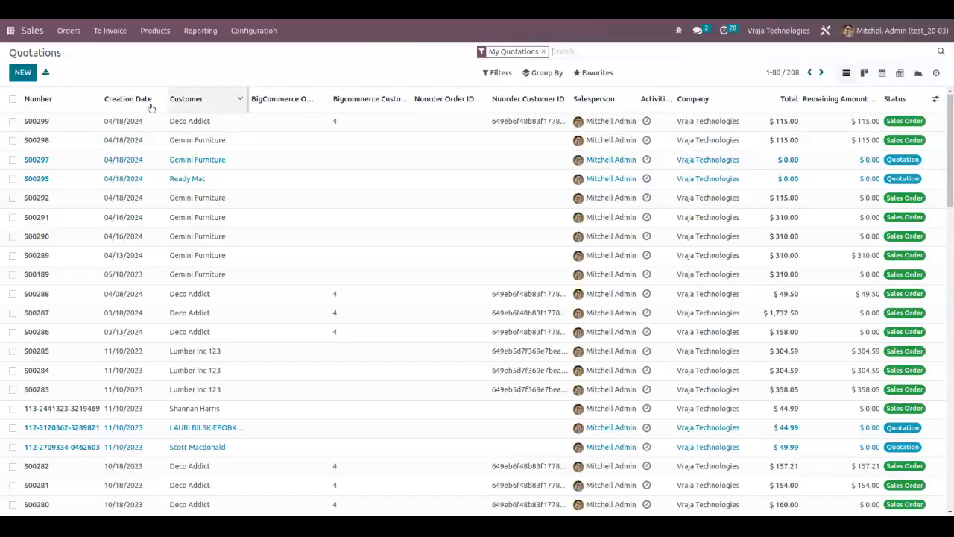
left_click(23, 74)
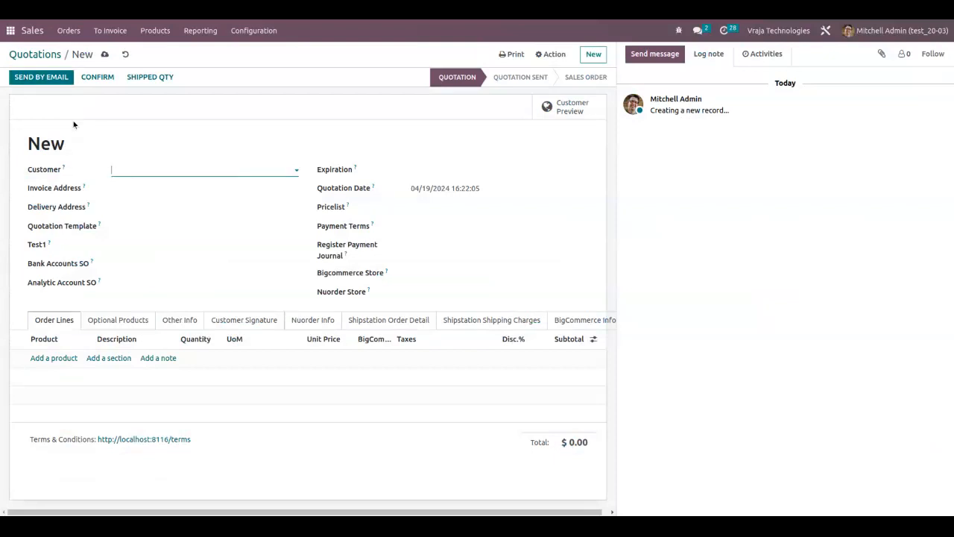
left_click(167, 168)
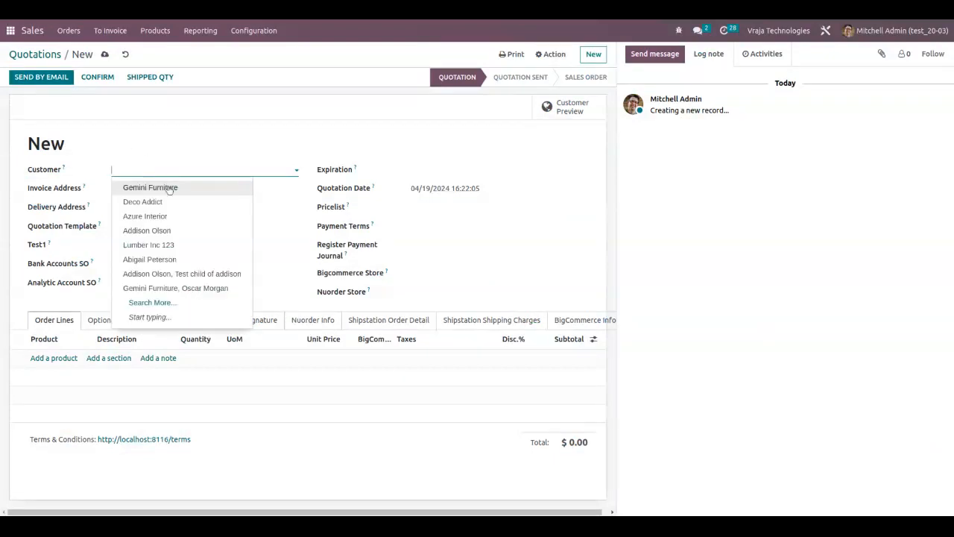
left_click(170, 188)
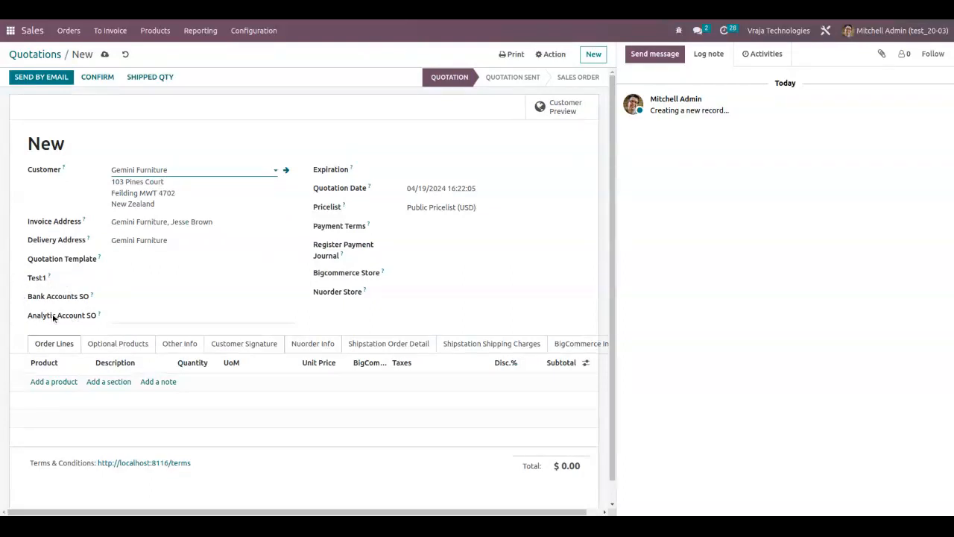
Set the quotation's Test1 field to "Testing detail" and Analytic Account SO to Operating Costs.
left_click(149, 275)
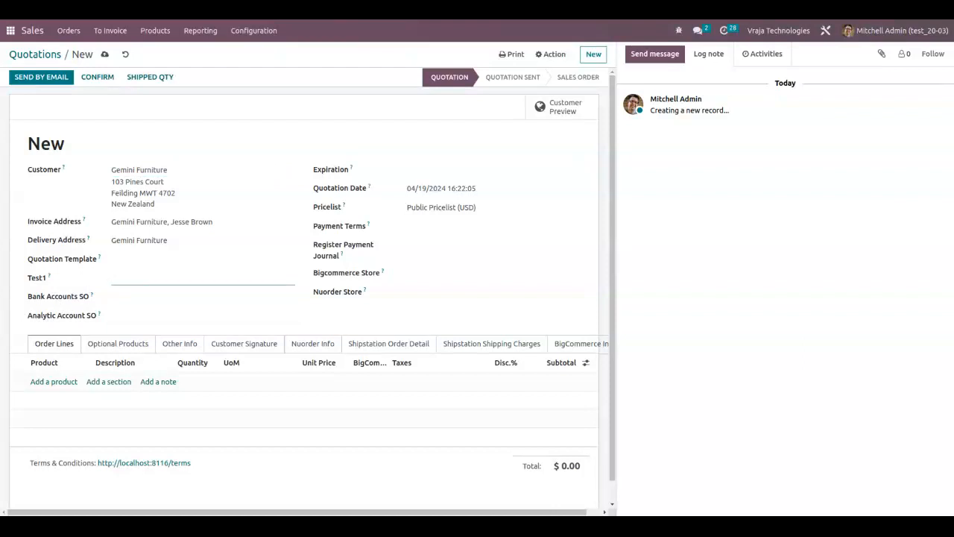
type("Testing detail")
left_click(138, 314)
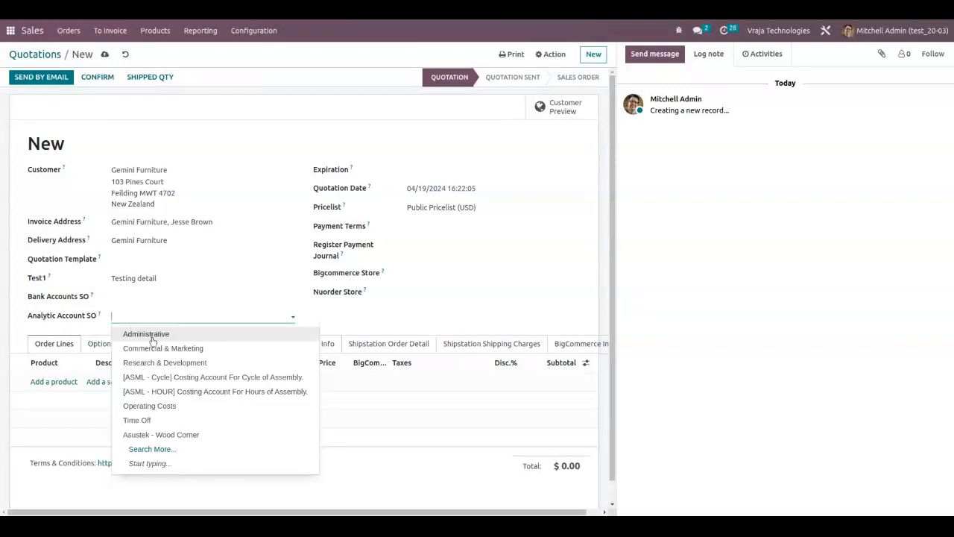
left_click(187, 406)
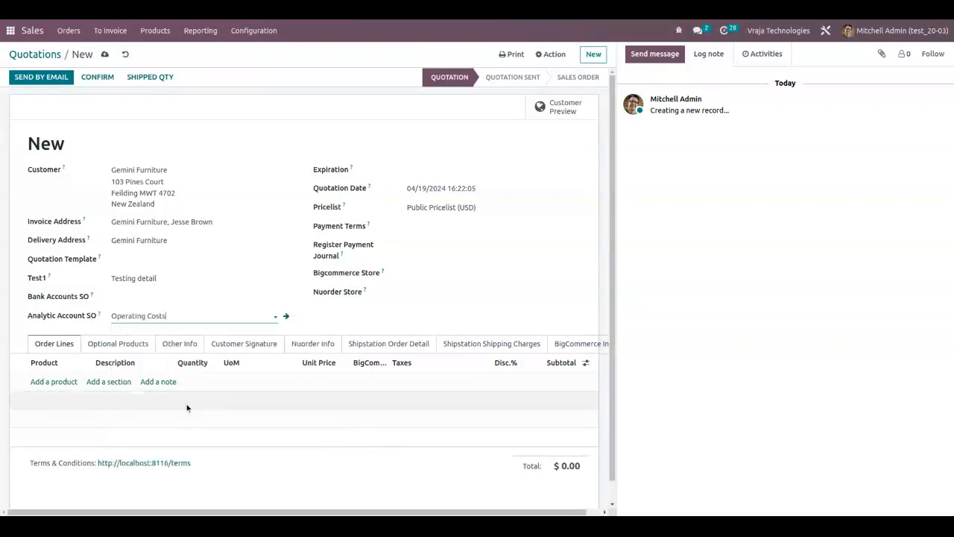
Add one BEST YOGA PANTS 123 in size LREGULAR to the order lines and confirm the quotation.
left_click(62, 382)
left_click(76, 379)
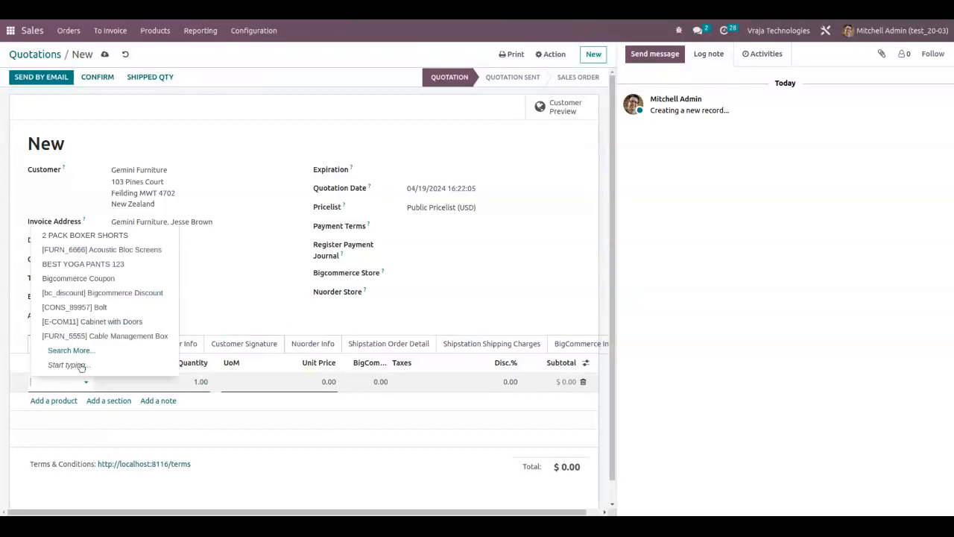
left_click(92, 272)
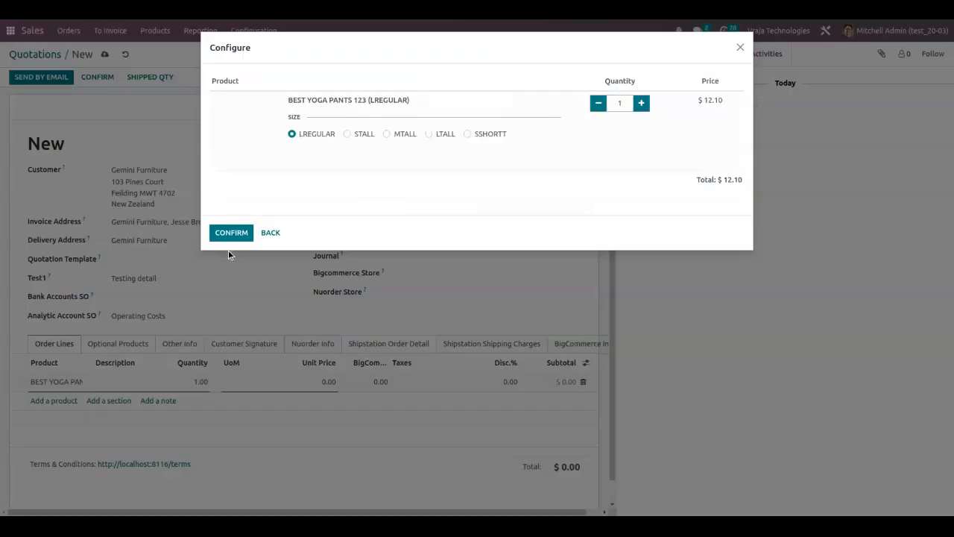
left_click(227, 233)
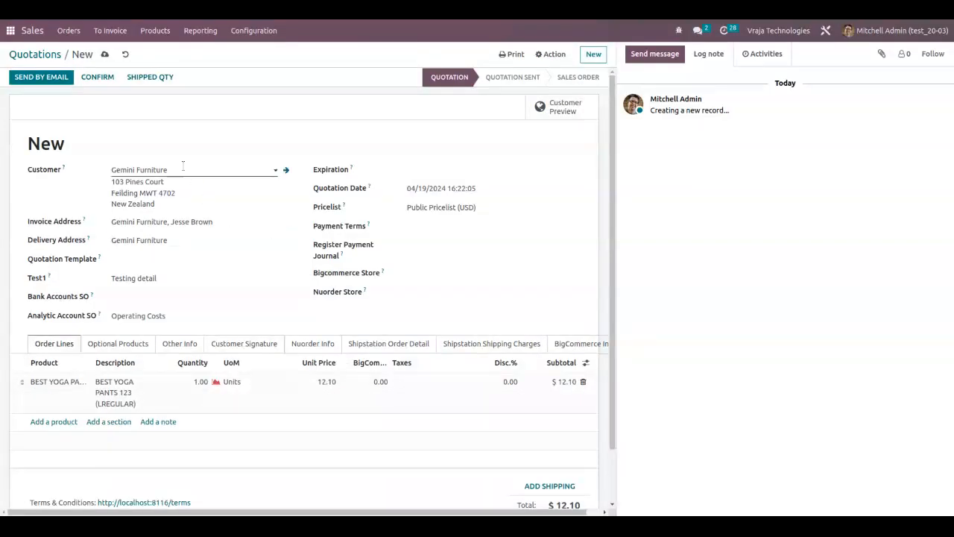
left_click(98, 77)
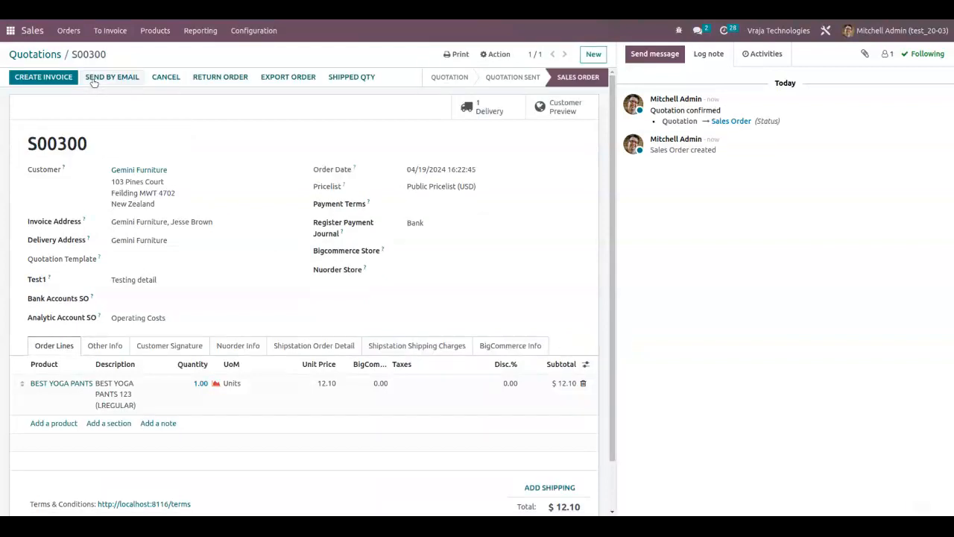
Open the sales order's delivery, check its Test1 and Analytic Account SP values, and return to the order.
left_click(481, 110)
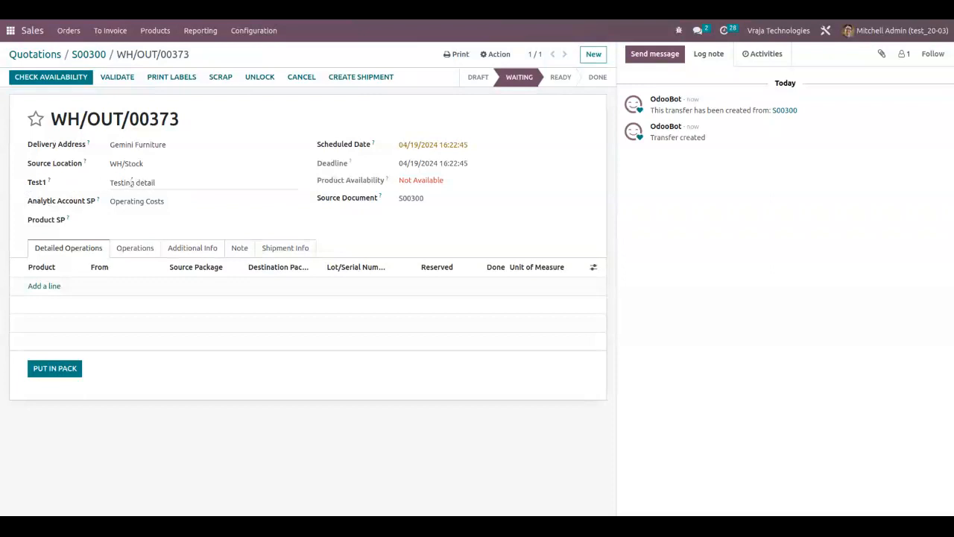
left_click(165, 182)
left_click(88, 55)
Reopen the existing Sale Order to Transfer mapping record in Dynamic Field Mapping.
left_click(6, 31)
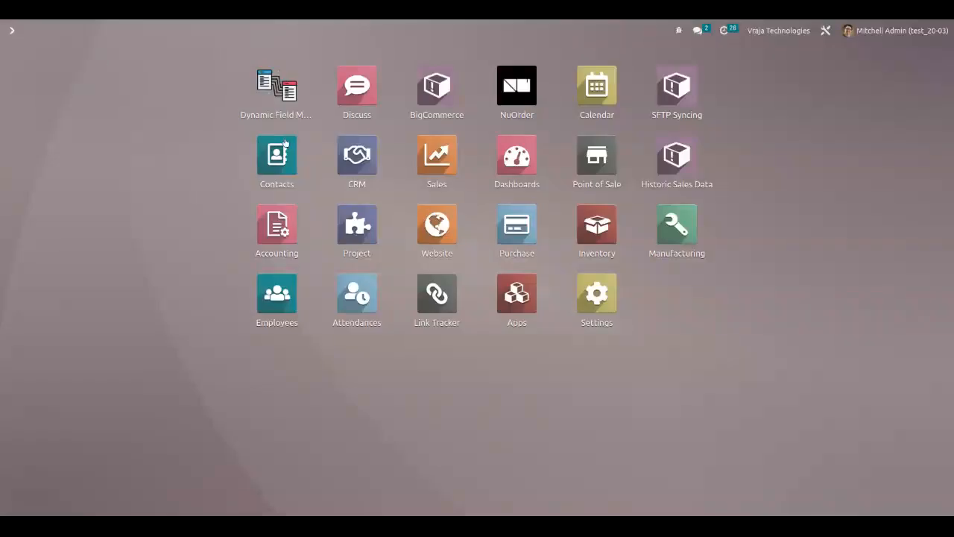
left_click(277, 97)
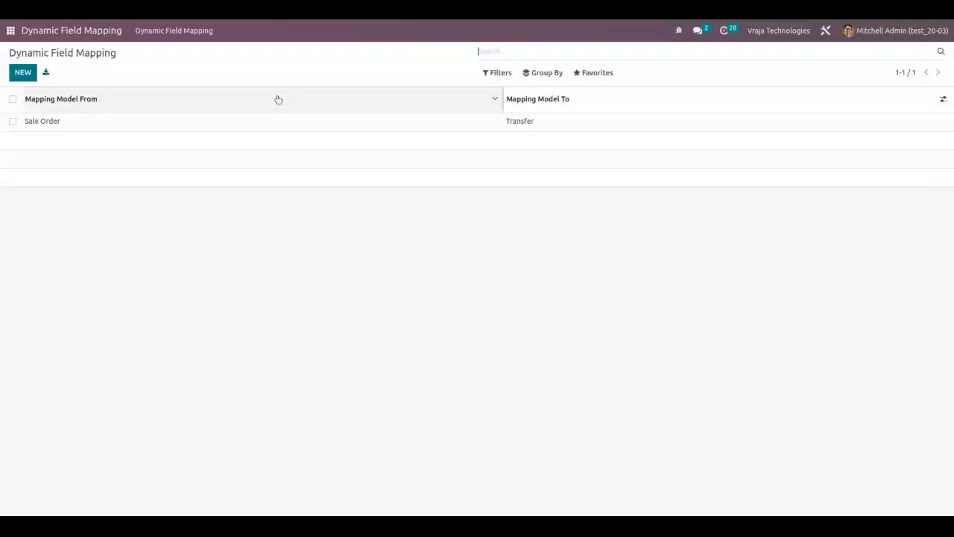
left_click(121, 130)
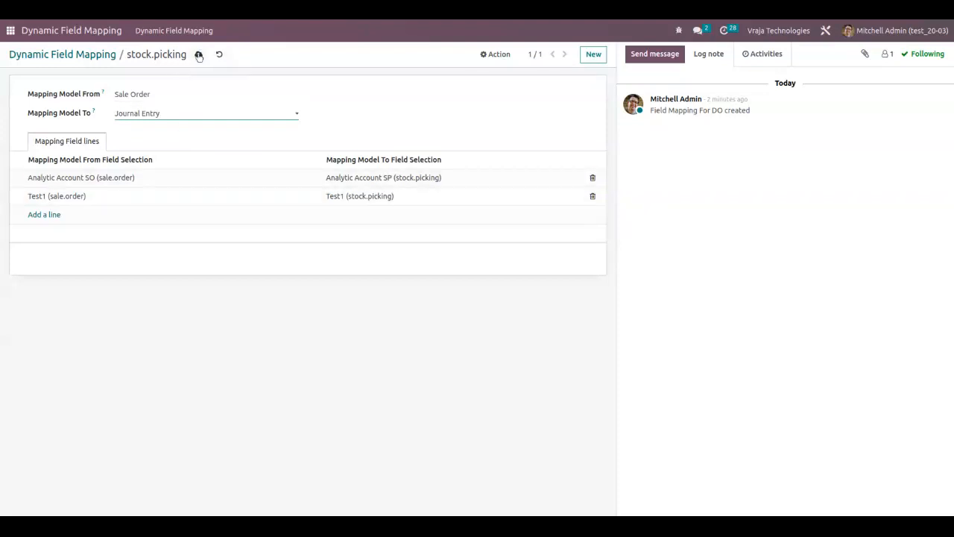
Save the mapping with Journal Entry as the target model, and set it back to Transfer and save again.
left_click(199, 56)
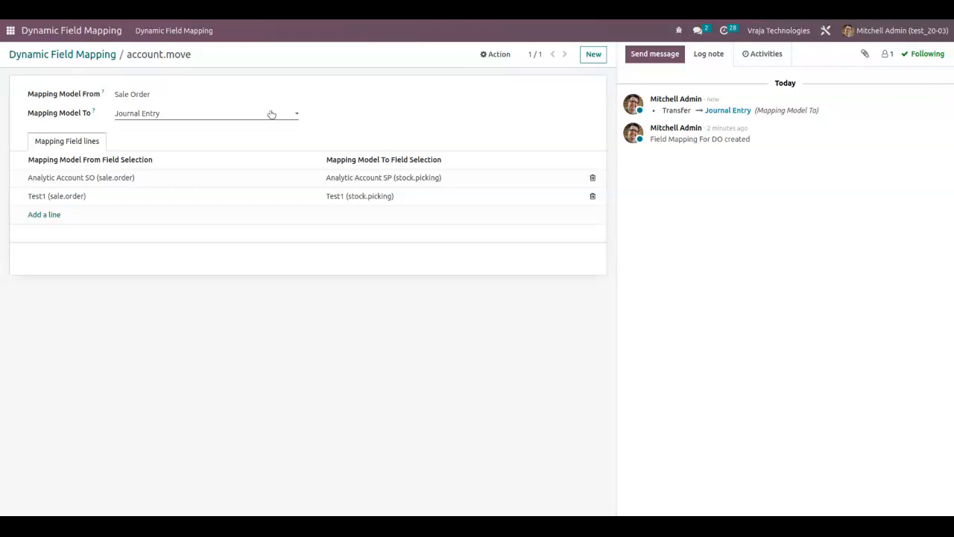
left_click(201, 119)
left_click(182, 109)
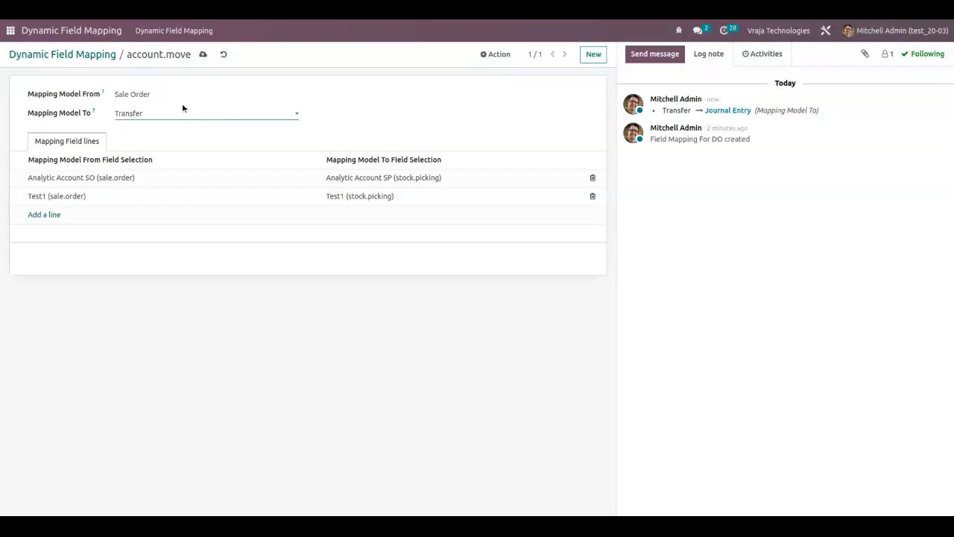
left_click(202, 55)
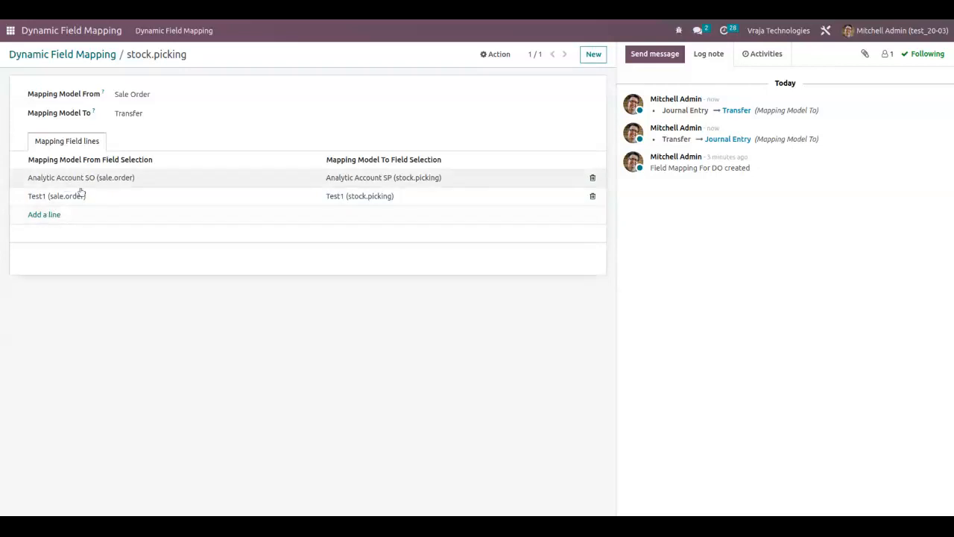
Add a third mapping line from Product SO (sale.order) to Product SP (stock.picking) and save the mapping record.
left_click(45, 215)
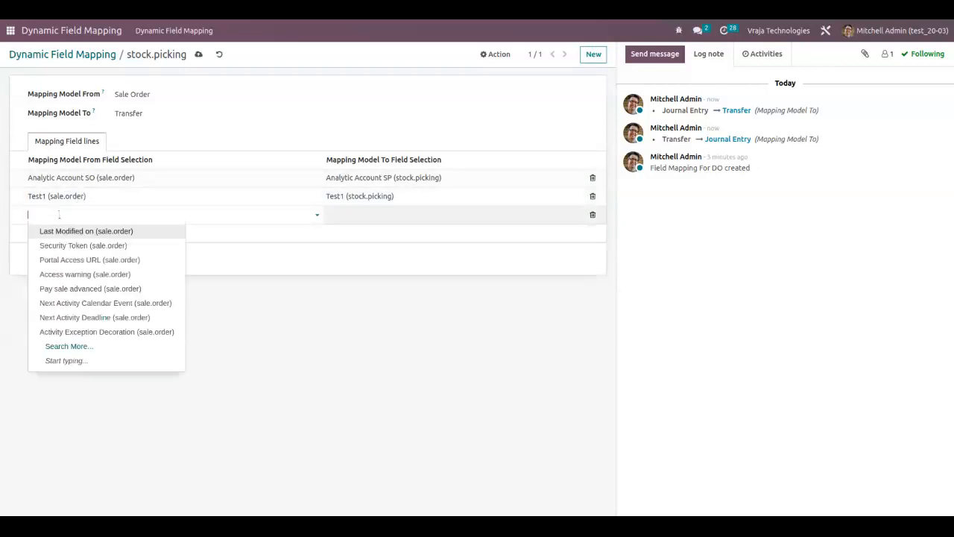
type("prod")
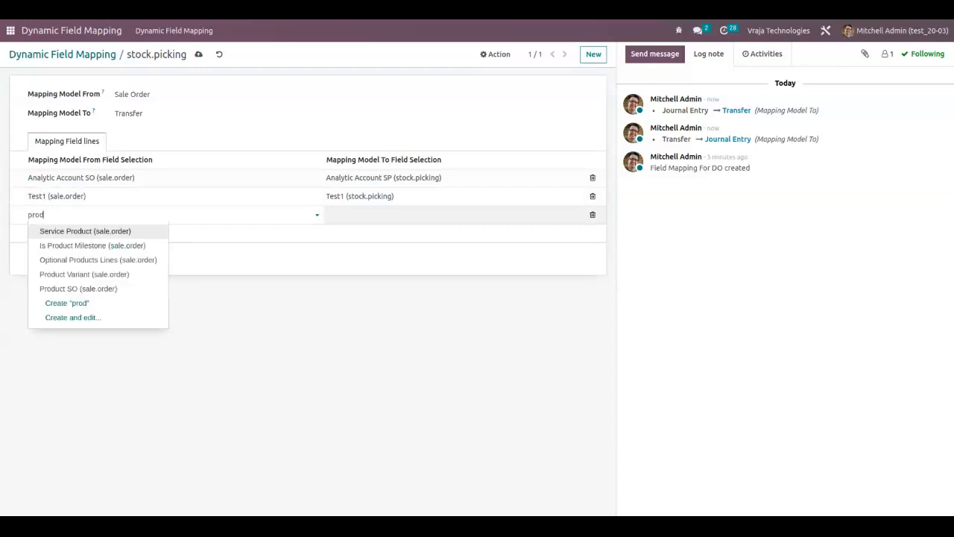
key("Down")
key("Down")
key("Down")
key("Down")
key("Return")
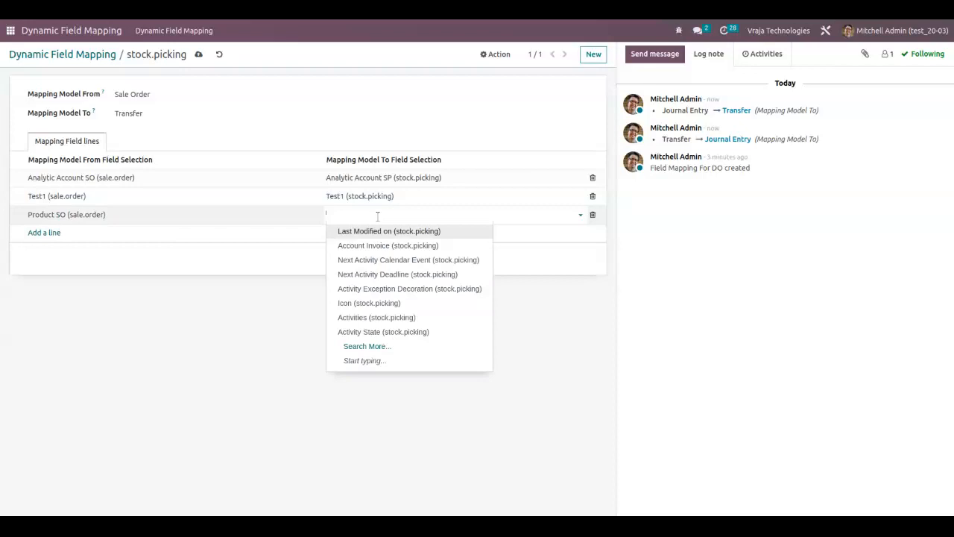
type("product")
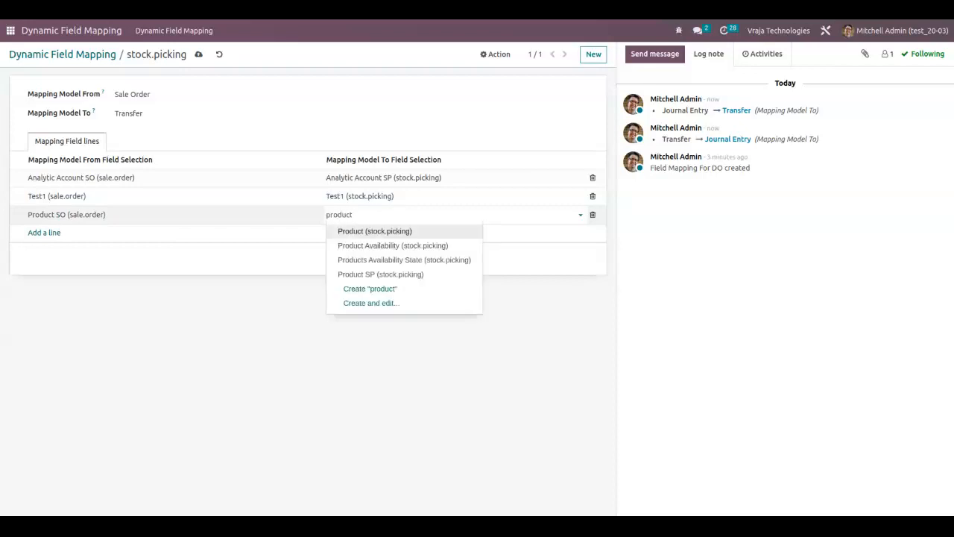
left_click(391, 274)
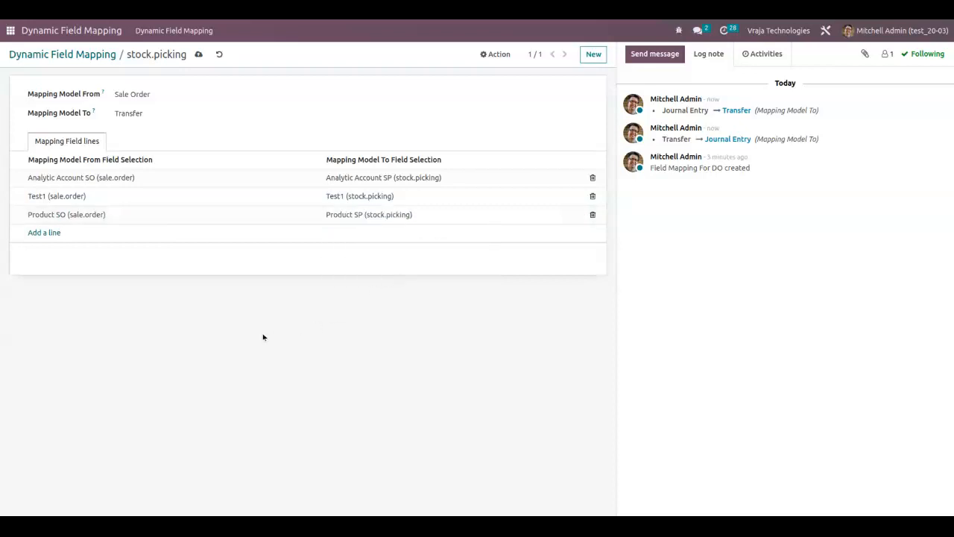
left_click(197, 57)
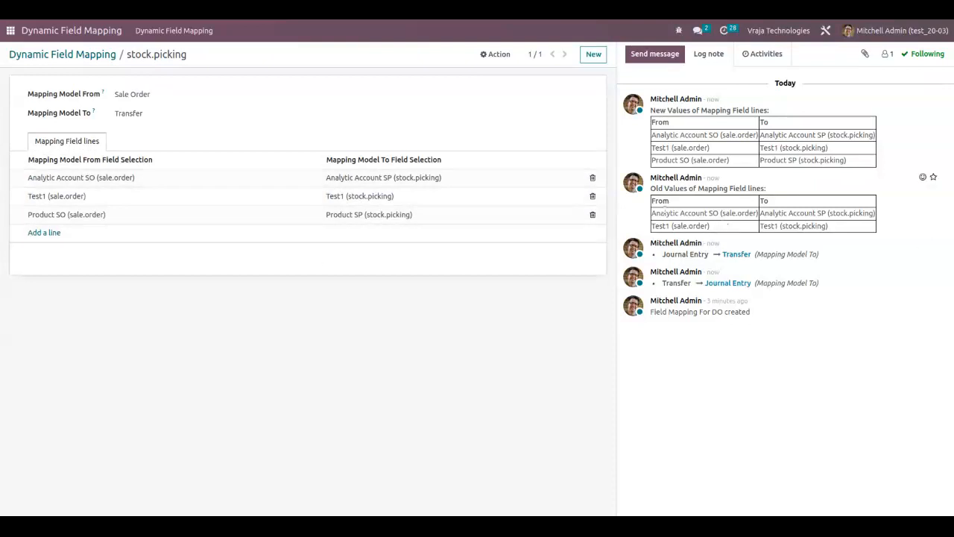
Examine the old and new values of the mapping field lines in the record's message log.
left_click_drag(651, 188, 767, 194)
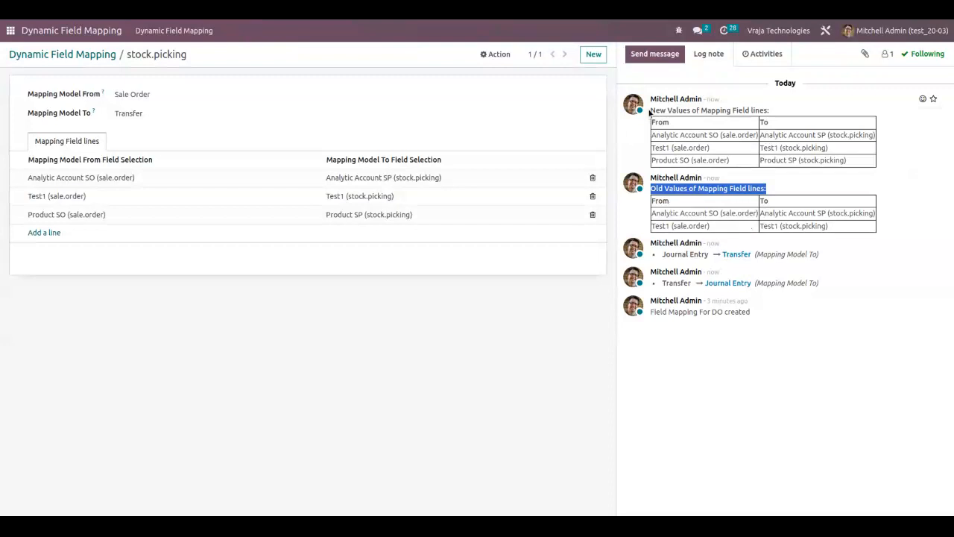
left_click_drag(649, 112, 772, 112)
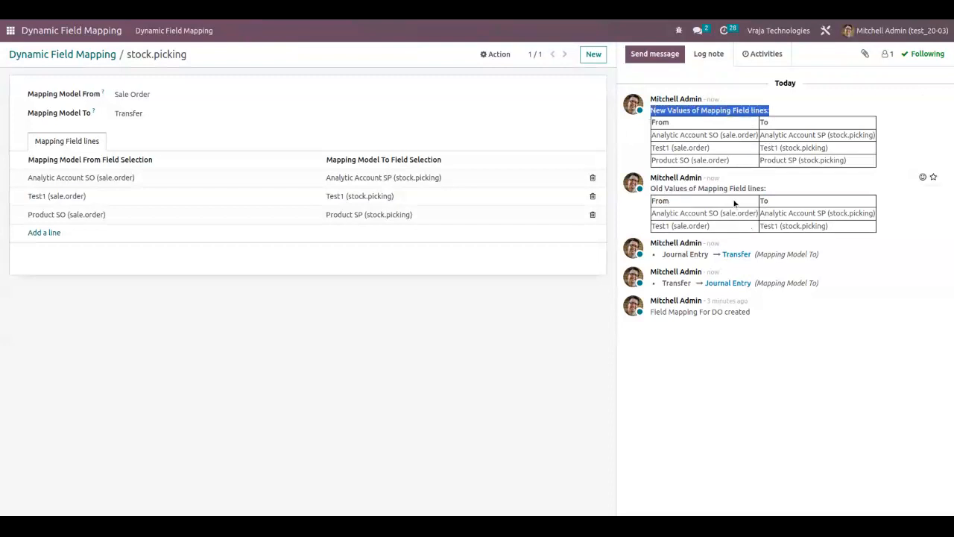
left_click(291, 372)
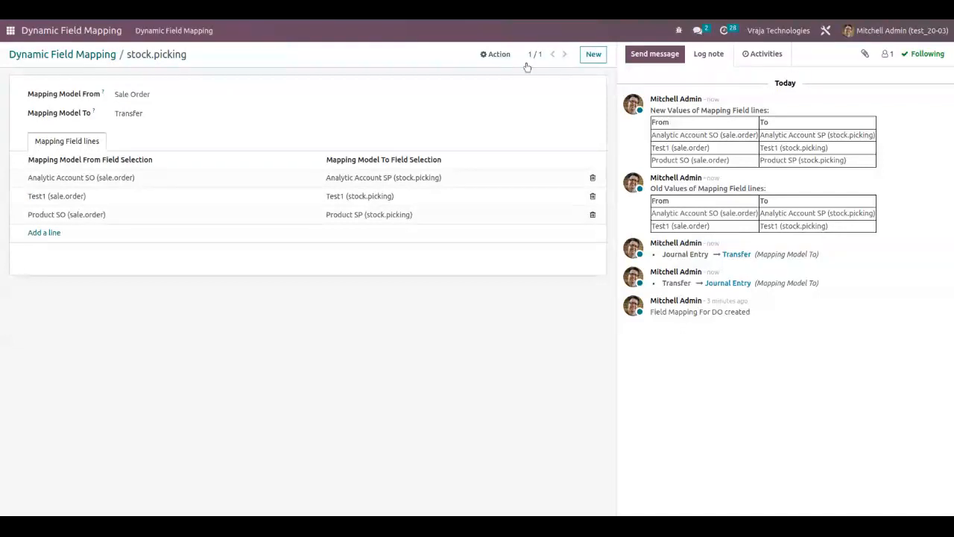
Create another Dynamic Field Mapping record with Sale Order as the source model and Journal Entry as the target model.
left_click(71, 56)
left_click(22, 72)
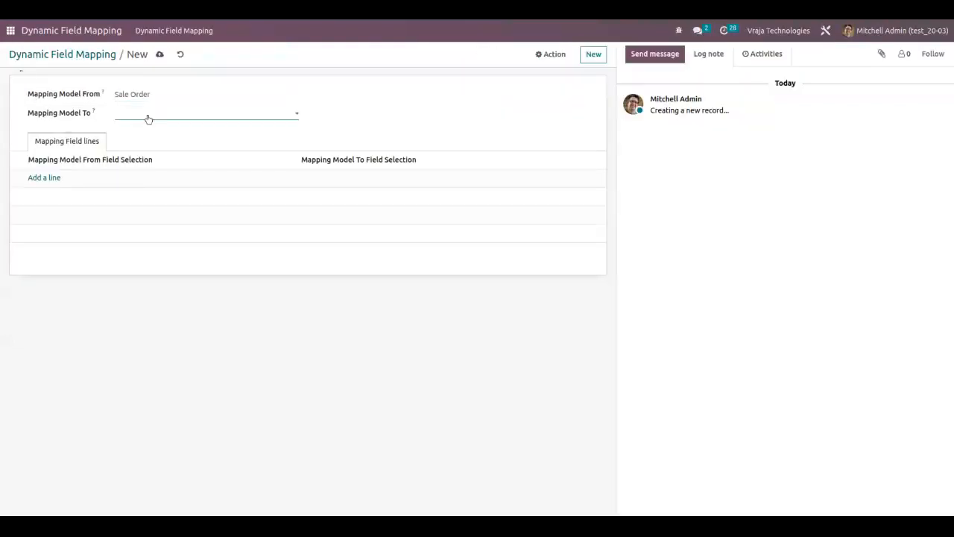
left_click(139, 145)
Add a mapping line from Test1 (sale.order) to Test1 (account.move).
left_click(45, 177)
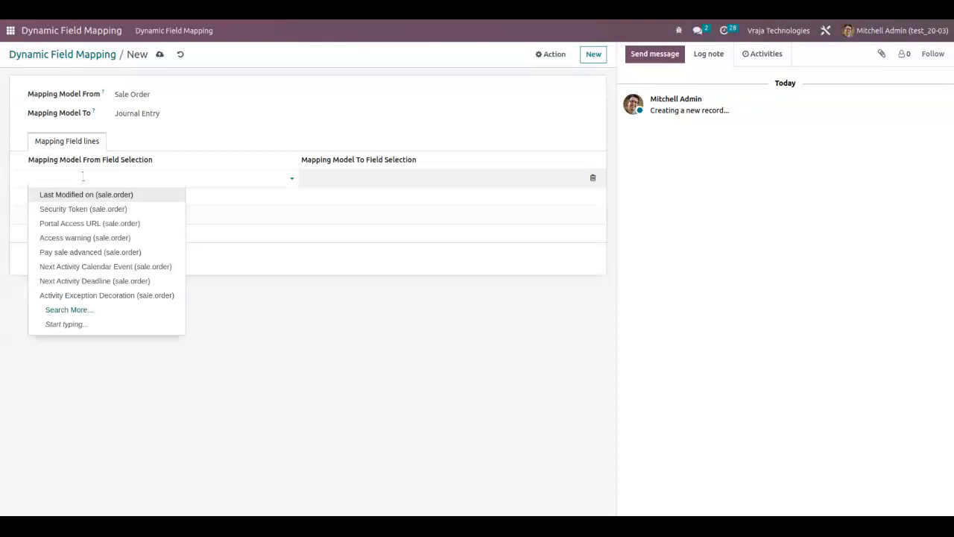
type("Test")
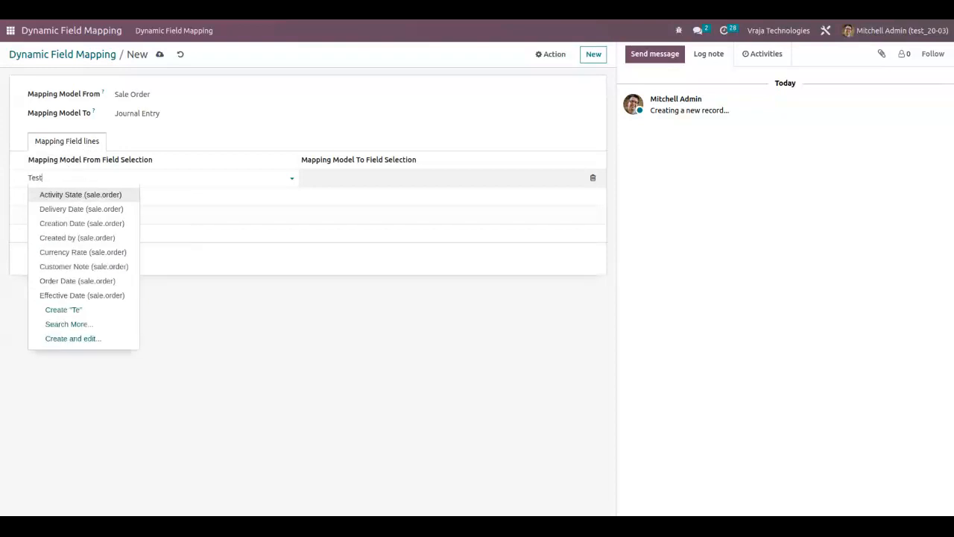
left_click(77, 195)
left_click(384, 177)
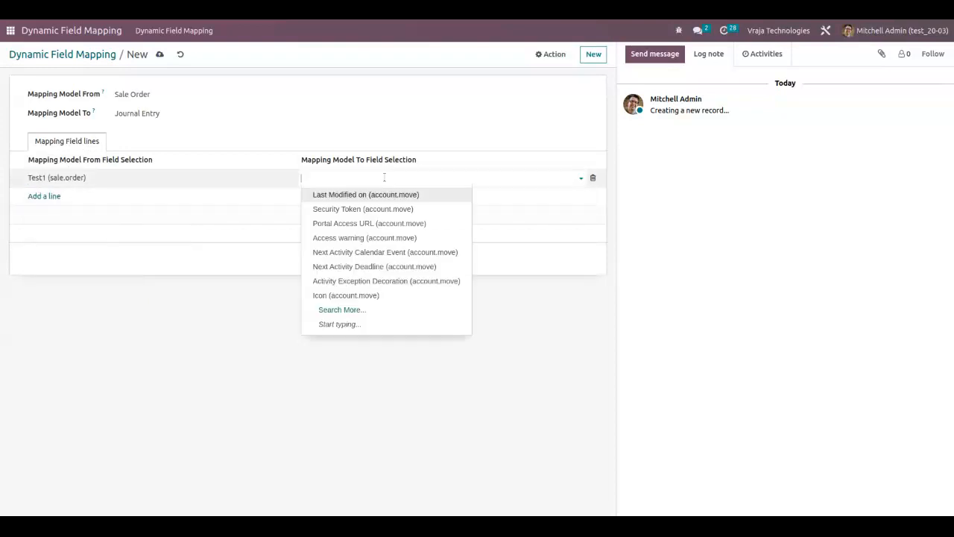
type("Test")
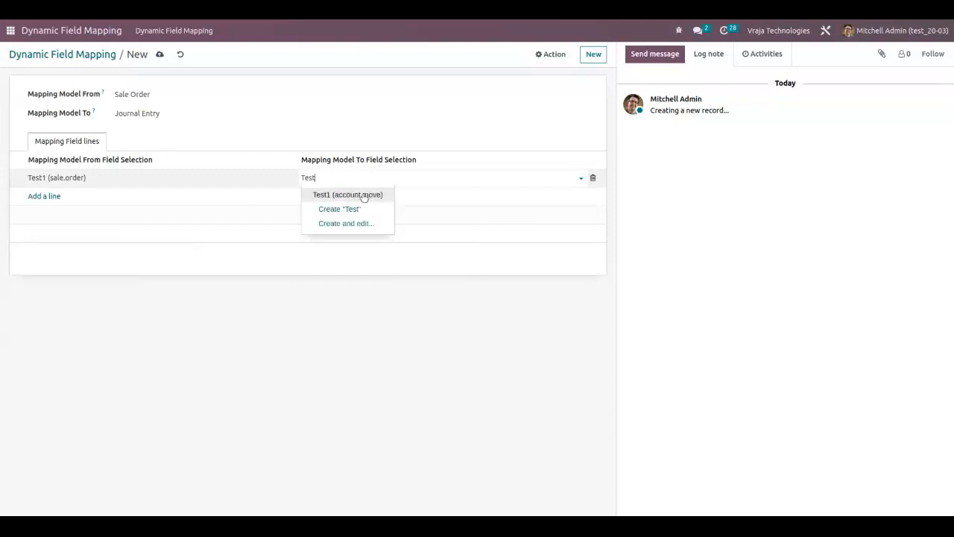
left_click(359, 194)
Add a second mapping line with Bank Accounts SO (sale.order) as the source field and search for a Bank target field.
left_click(38, 196)
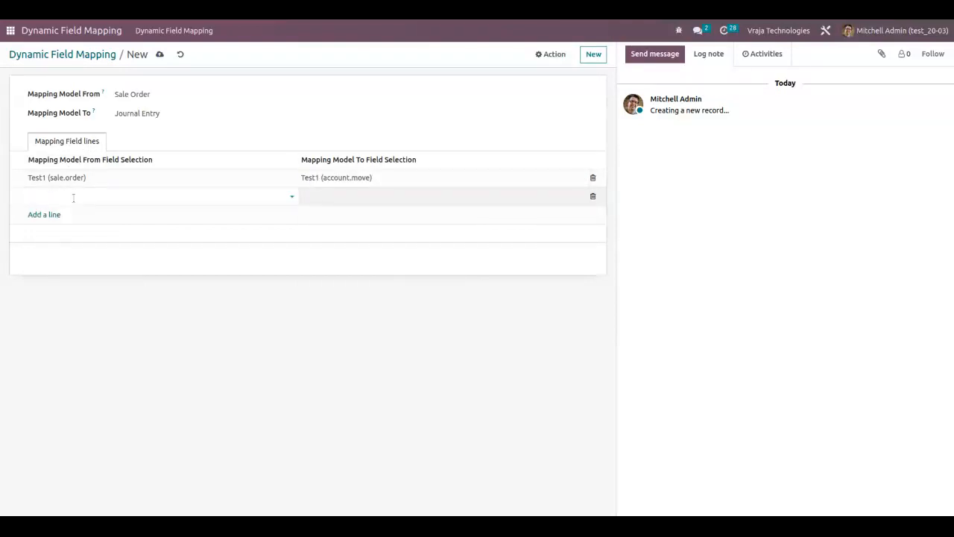
left_click(73, 197)
type("Bank")
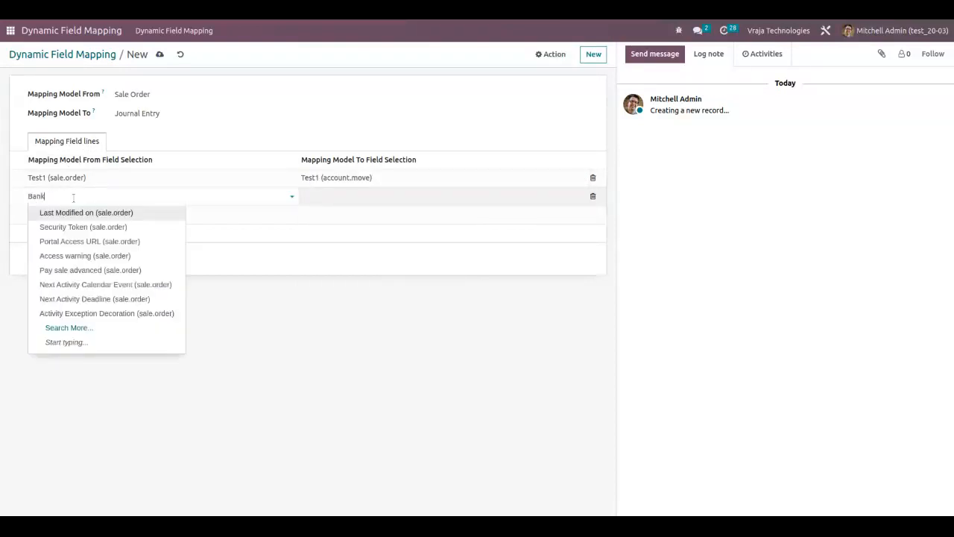
left_click(93, 213)
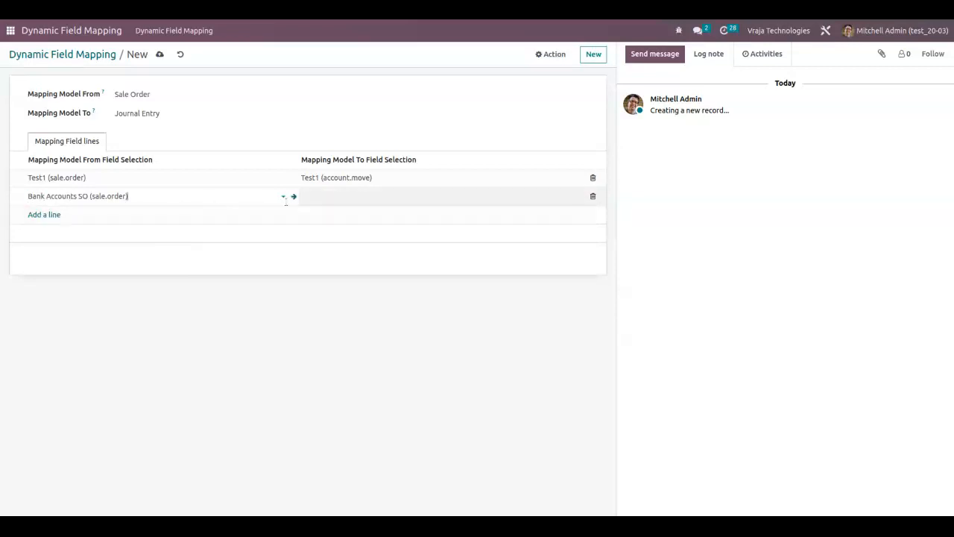
left_click(360, 194)
type("Bank")
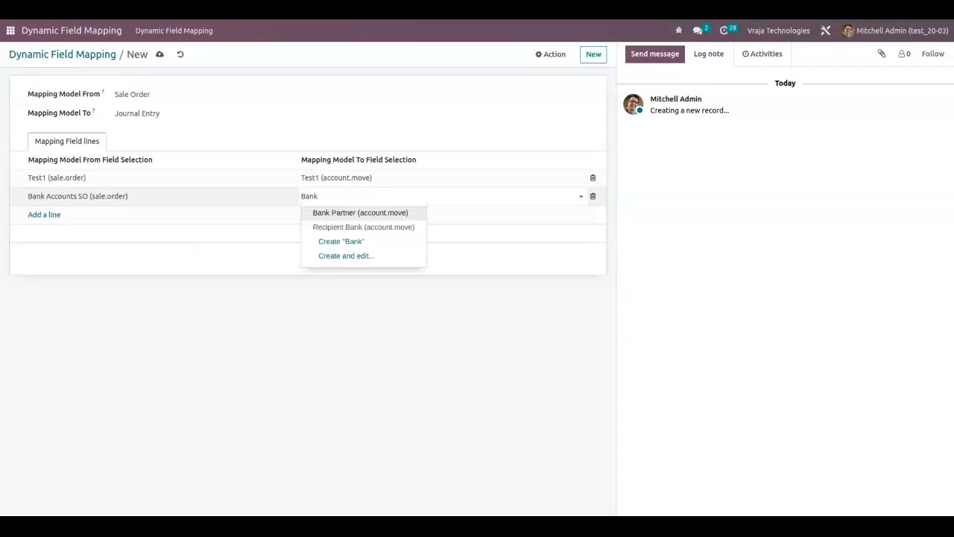
Set the second line to map Analytic Account SO (sale.order) to Analytic Account INV (account.move), and save the mapping record.
key("ctrl+a")
type("Ana")
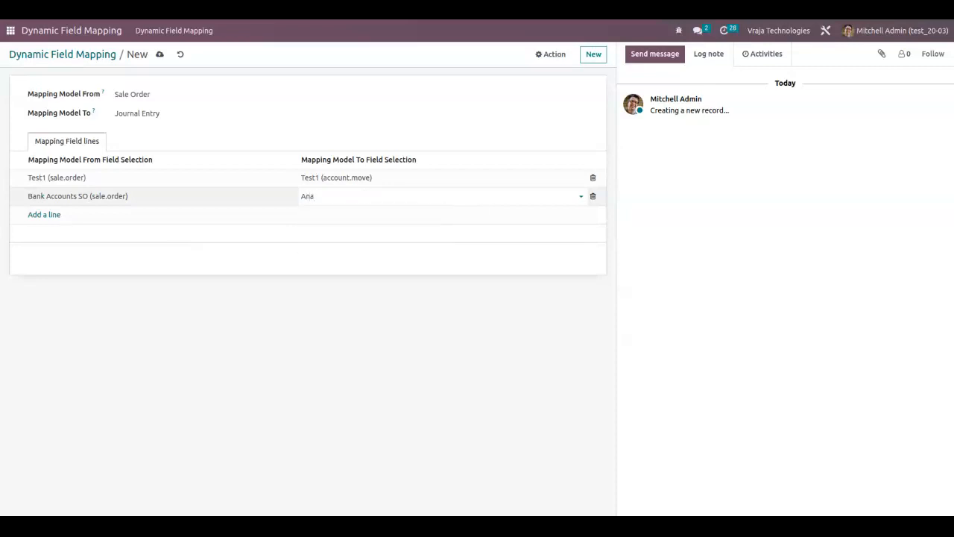
key("shift+Tab")
type("ana")
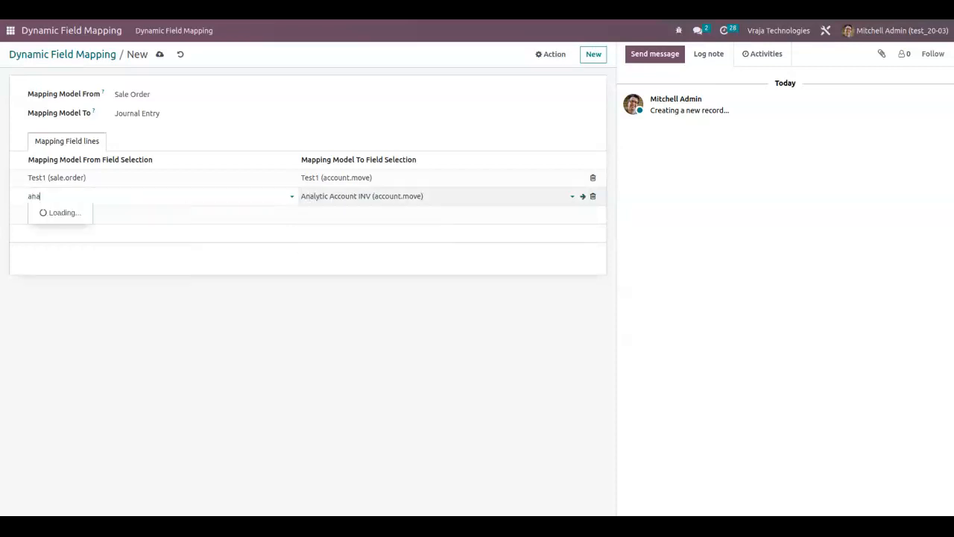
key("Down")
key("Return")
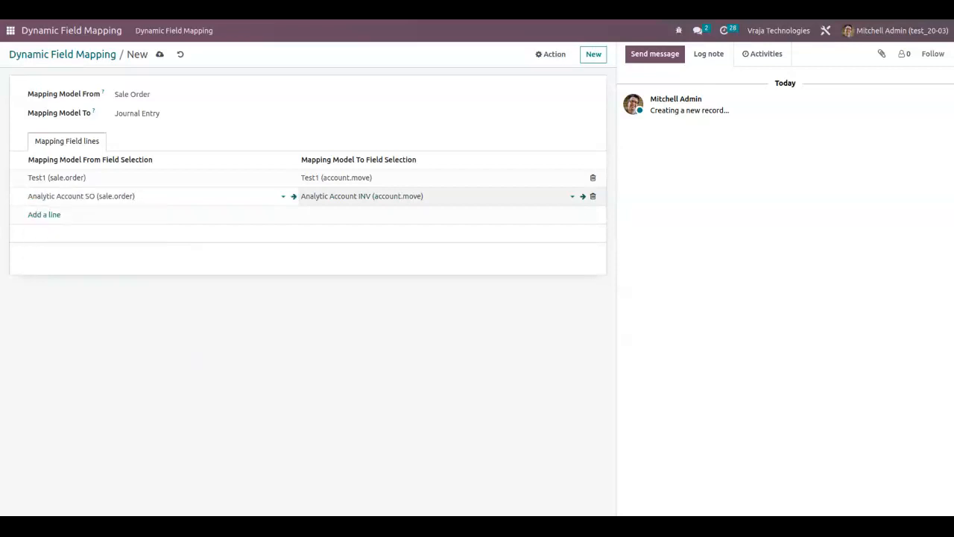
left_click(341, 283)
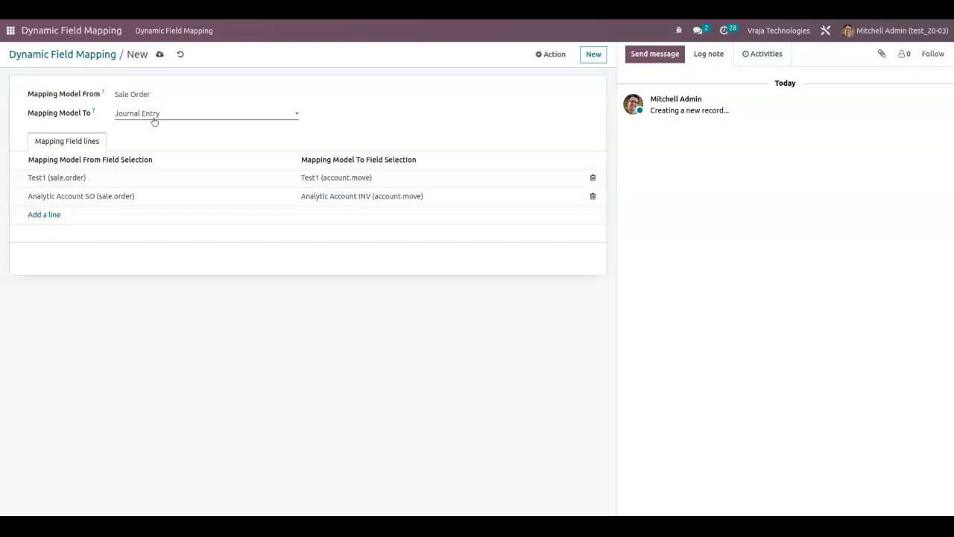
left_click(160, 54)
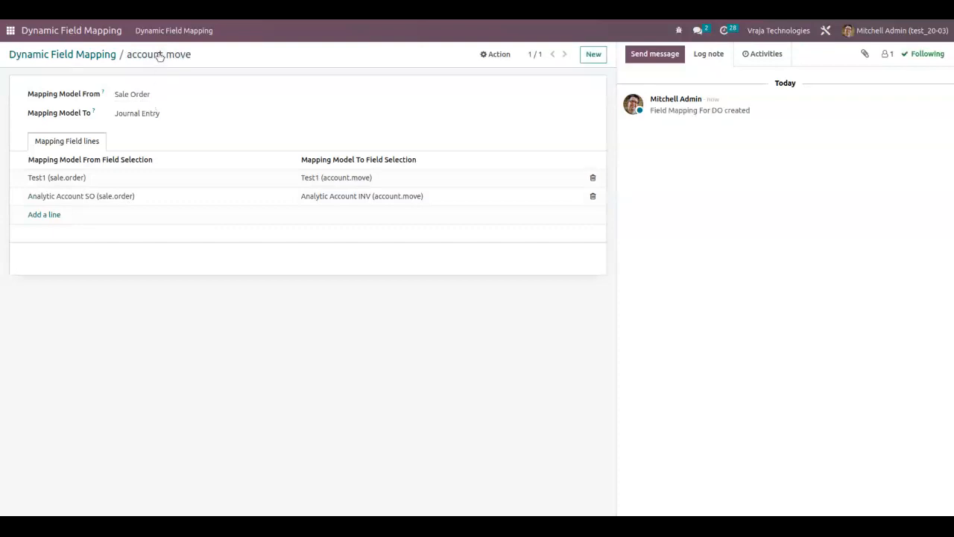
Create and view a regular invoice from the Gemini Furniture sales order in Sales, and confirm the draft invoice.
left_click(10, 30)
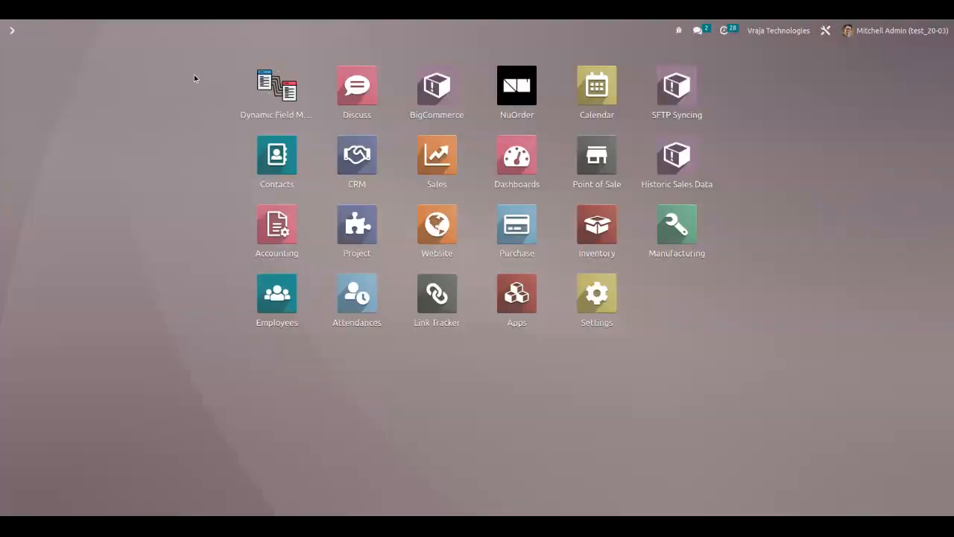
left_click(434, 154)
left_click(159, 125)
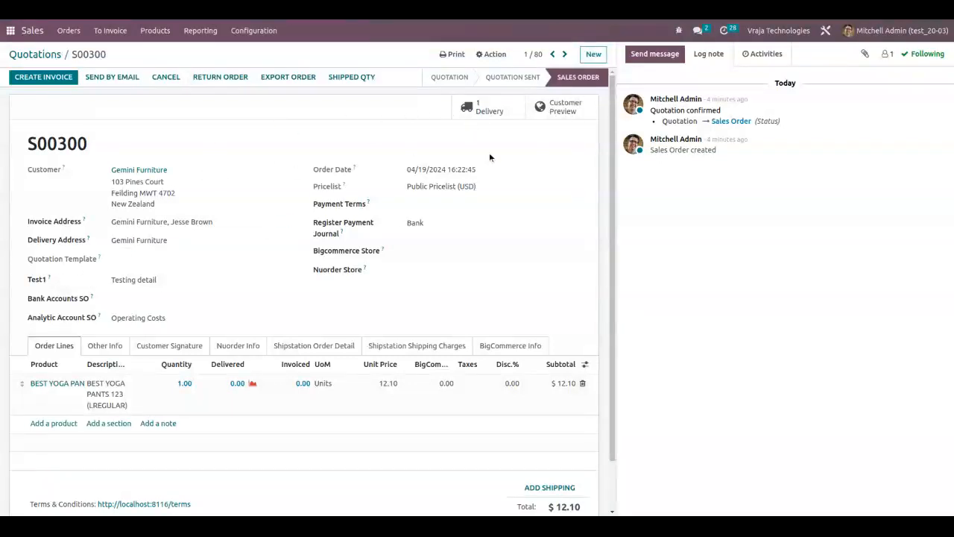
left_click(47, 77)
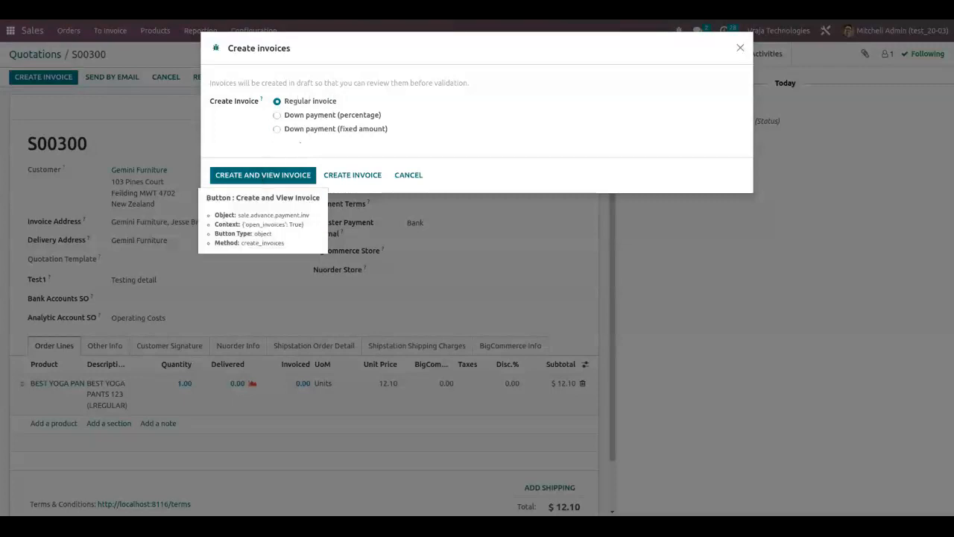
left_click(259, 177)
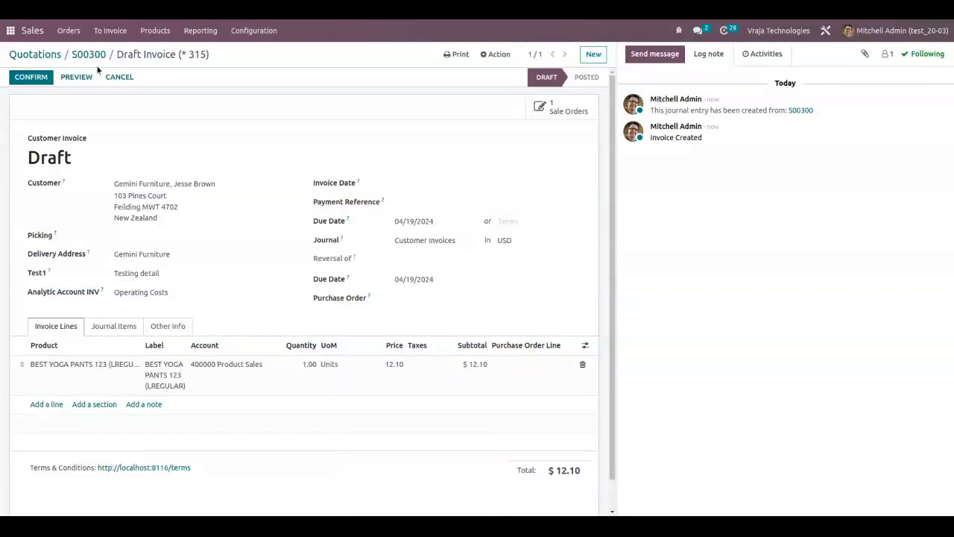
left_click(30, 77)
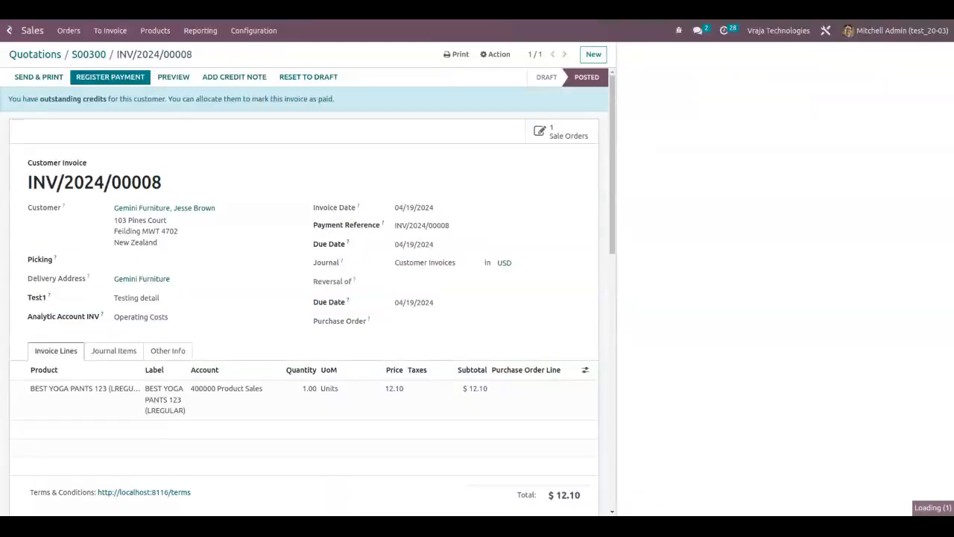
Return to Dynamic Field Mapping and examine the Sale Order to Transfer mapping record.
left_click(11, 30)
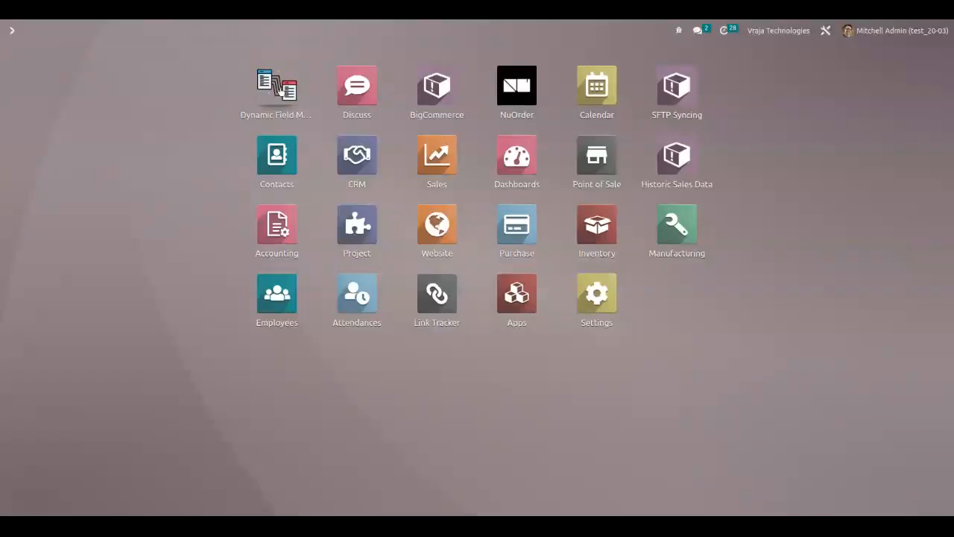
left_click(280, 90)
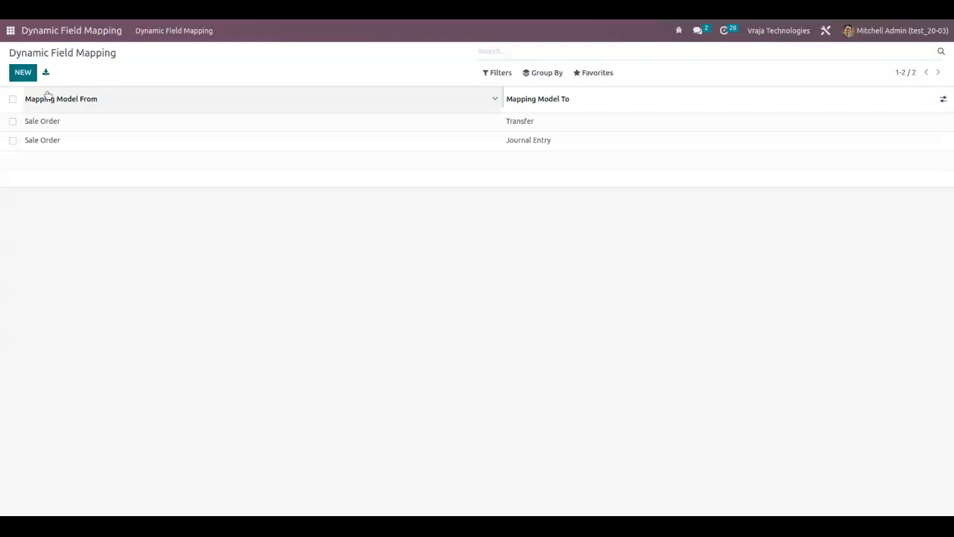
left_click(102, 123)
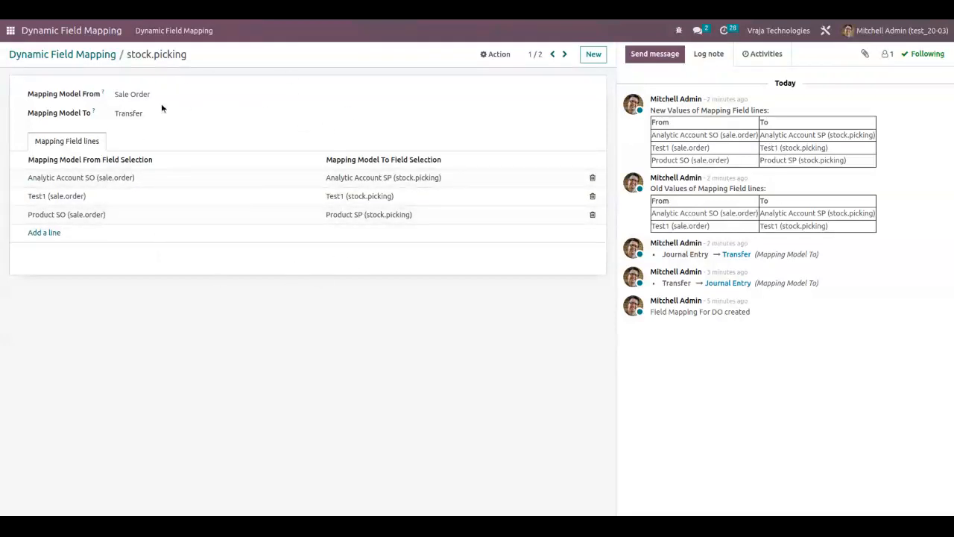
left_click(77, 56)
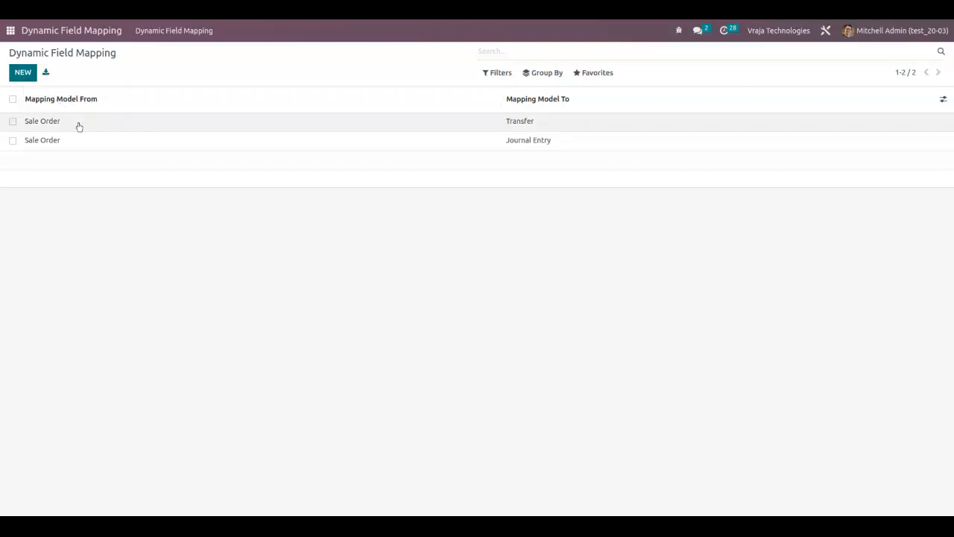
Try to save a second mapping record from Sale Order to Transfer, and discard the new record.
left_click(22, 72)
left_click(151, 117)
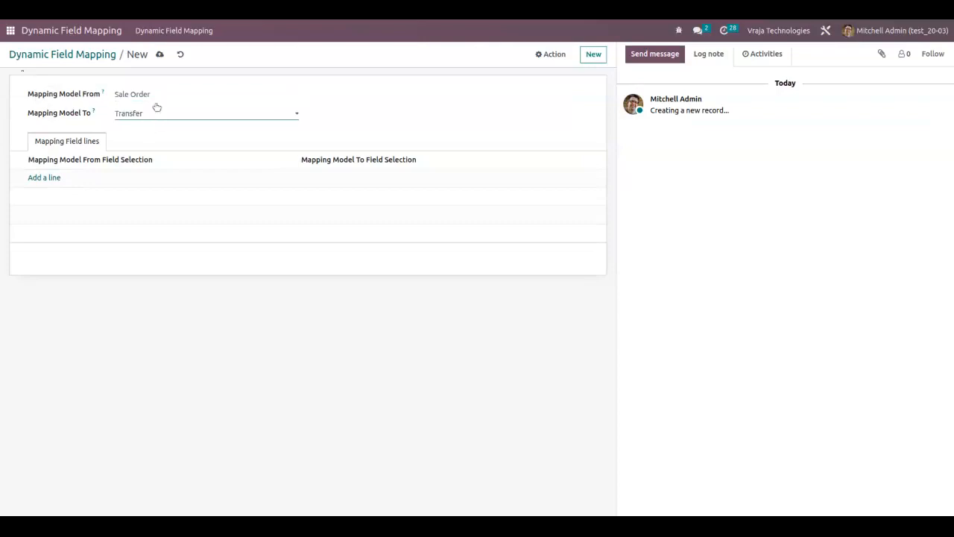
left_click(159, 54)
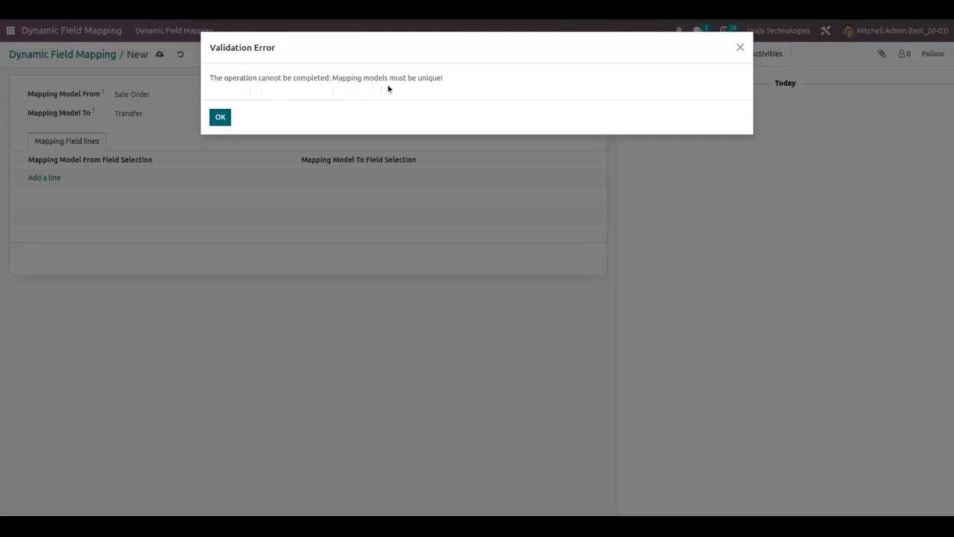
left_click(220, 117)
left_click(180, 54)
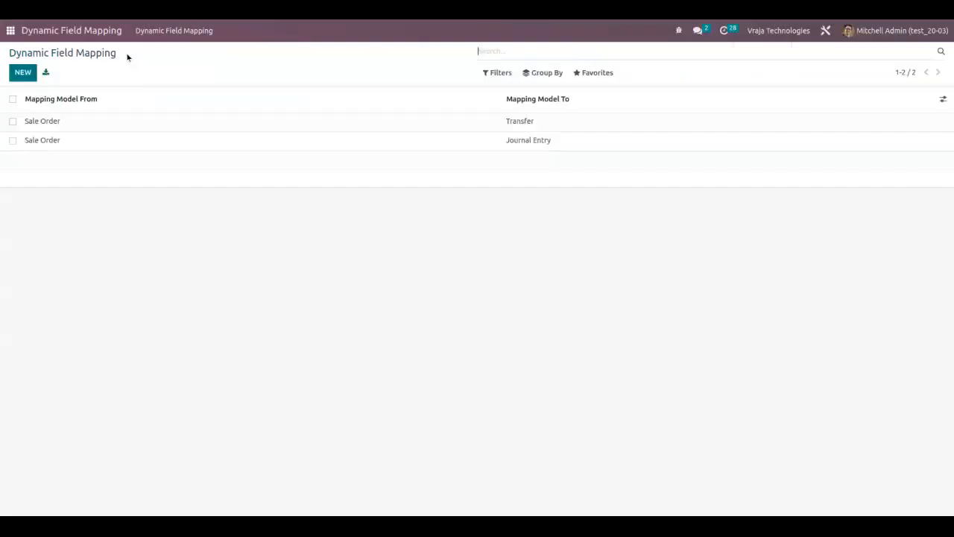
Review the existing Transfer mapping's field lines and change log, and go back to the mapping list.
left_click(96, 121)
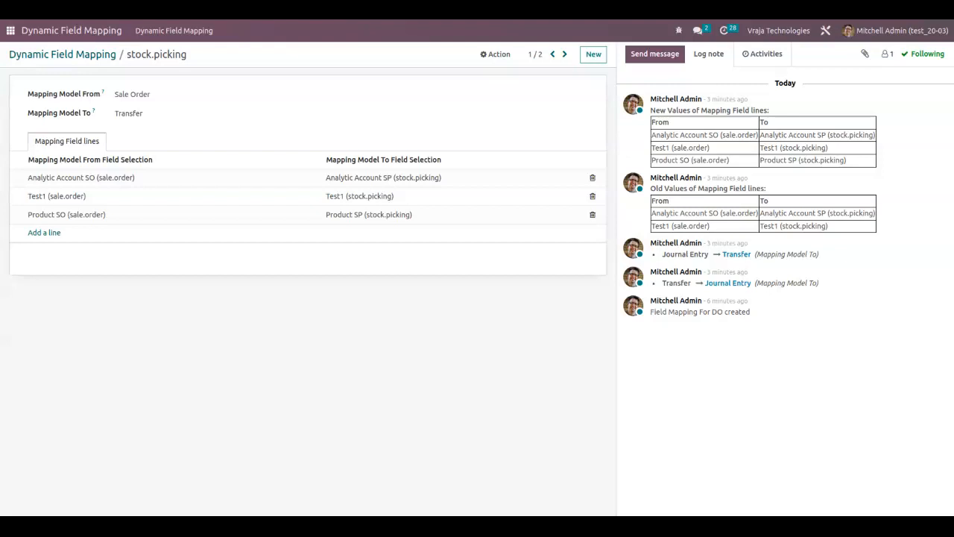
left_click(62, 54)
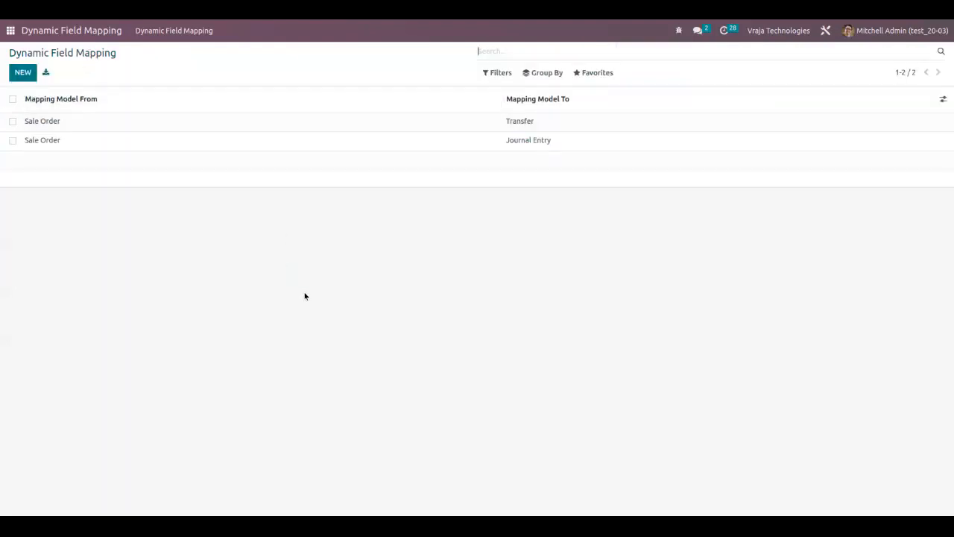